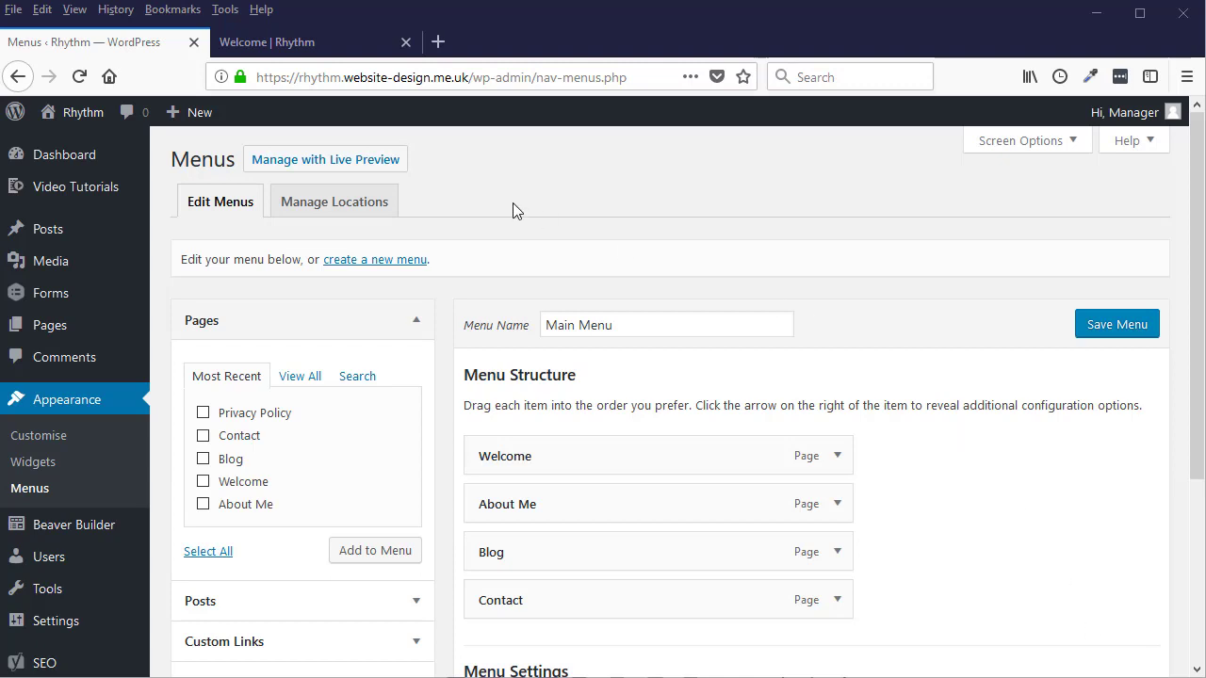
# Create a page titled "My new page" with the body text "test" and publish it
pyautogui.moveTo(46, 326)
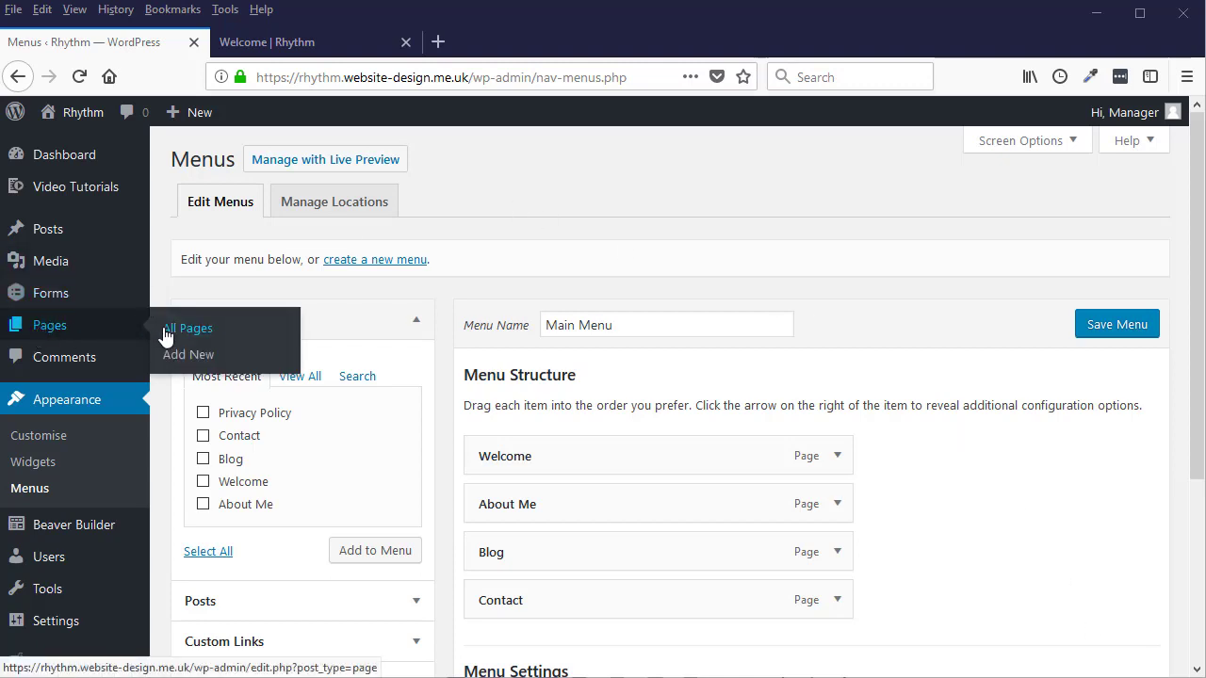
pyautogui.click(200, 359)
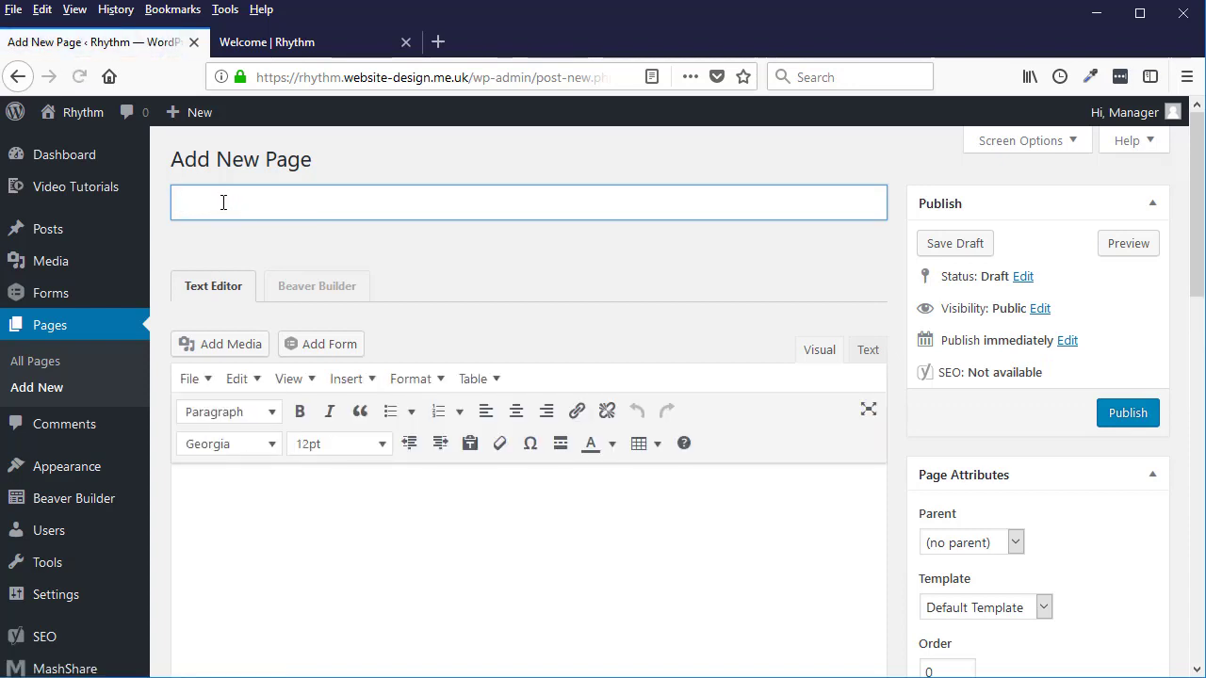
pyautogui.write('My new page')
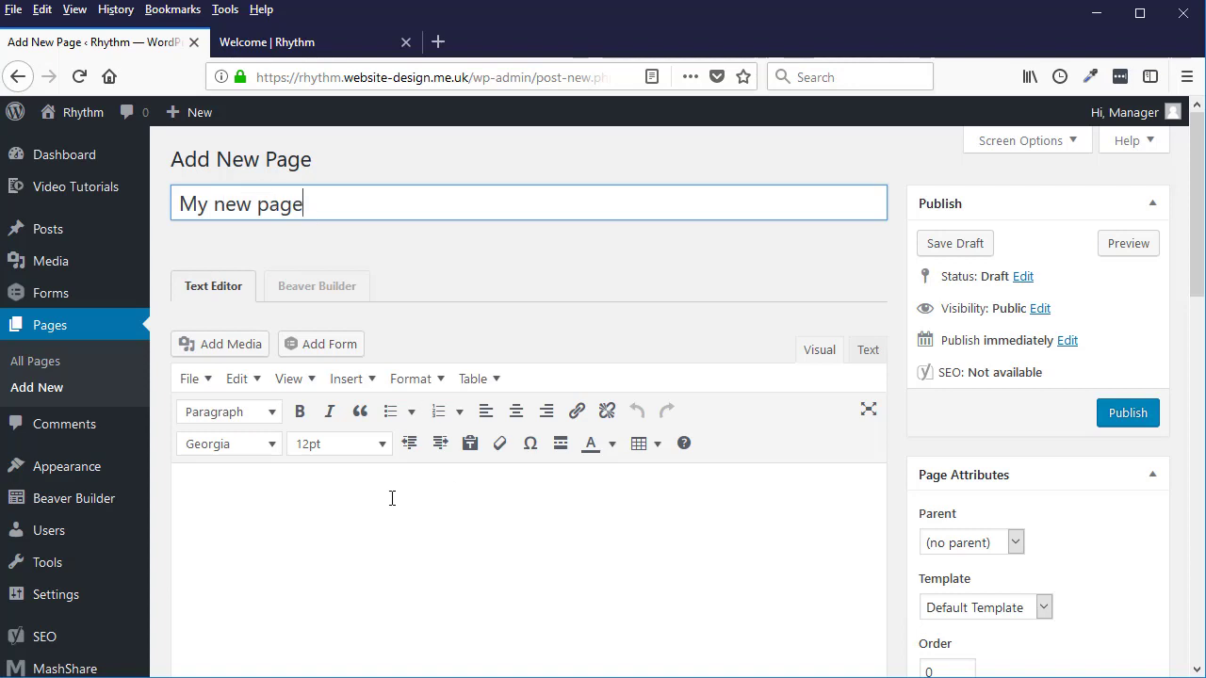
pyautogui.click(390, 499)
pyautogui.write('test')
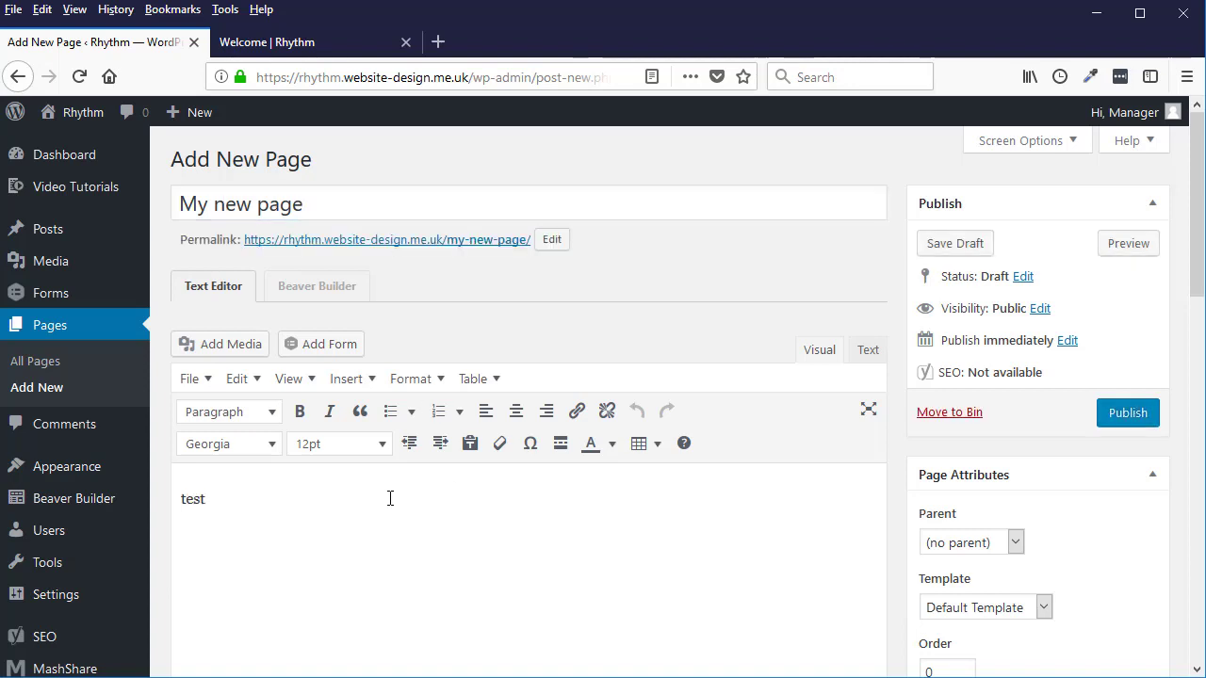
pyautogui.click(1127, 418)
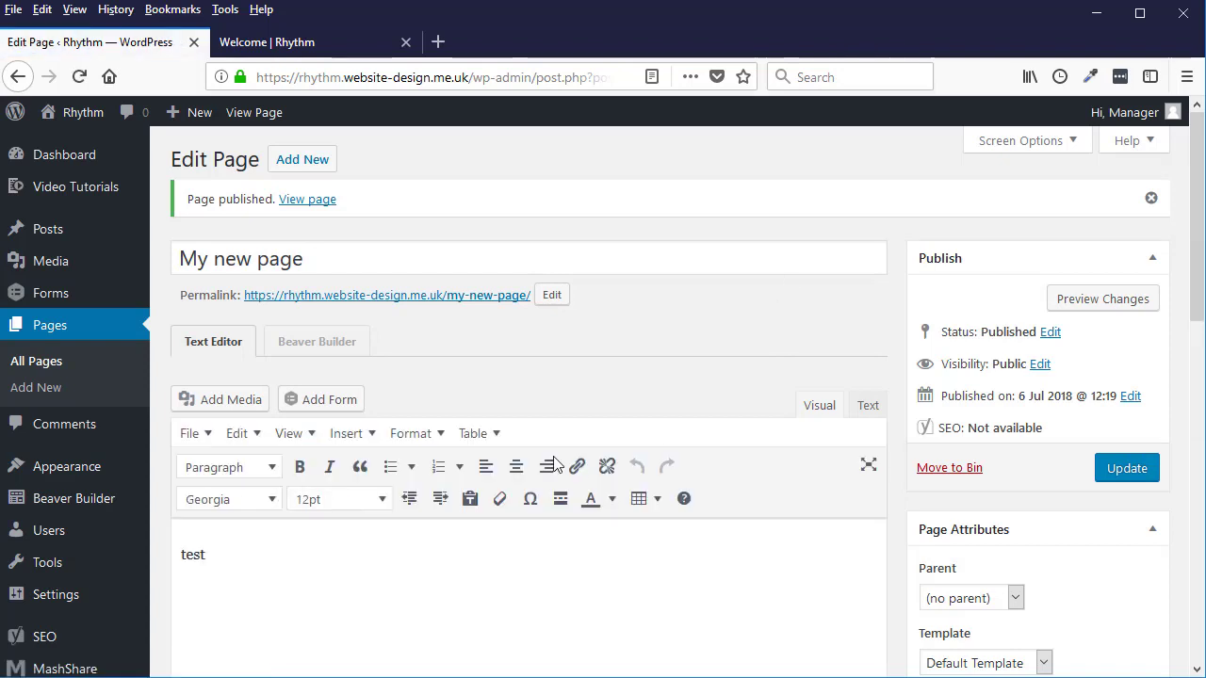
# Open the published page from its permalink in a new tab and examine its content and navigation
pyautogui.rightClick(431, 297)
pyautogui.click(471, 312)
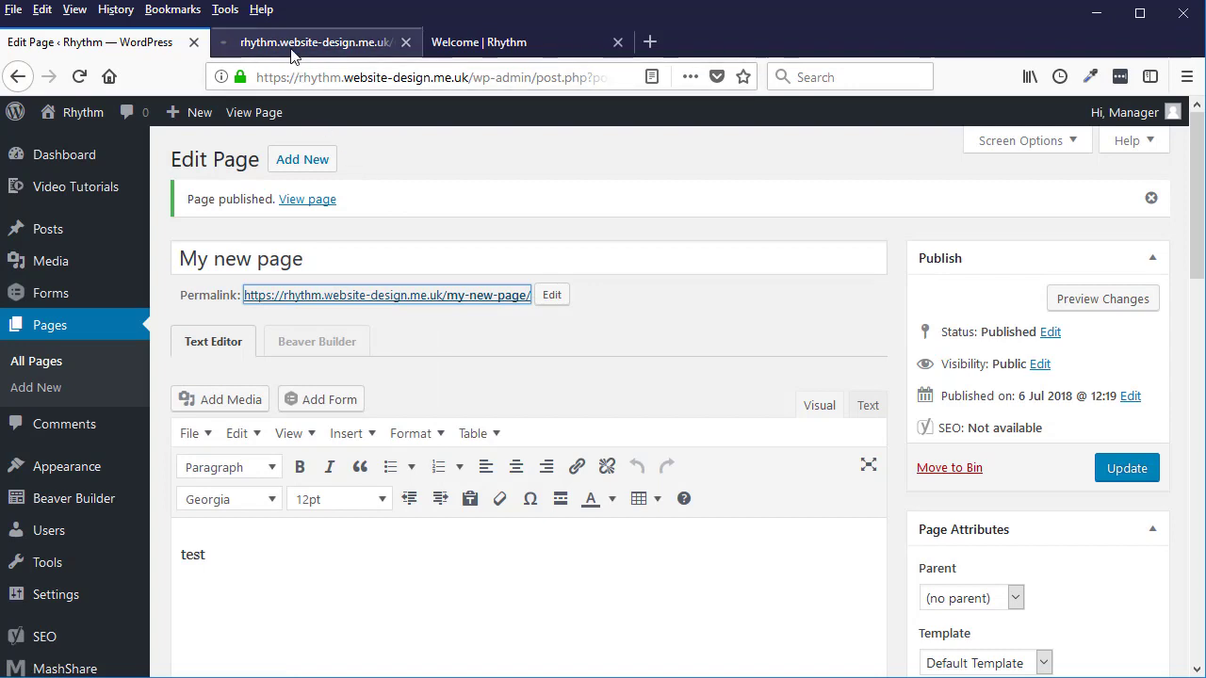
pyautogui.click(311, 42)
pyautogui.scroll(-3, 641, 513)
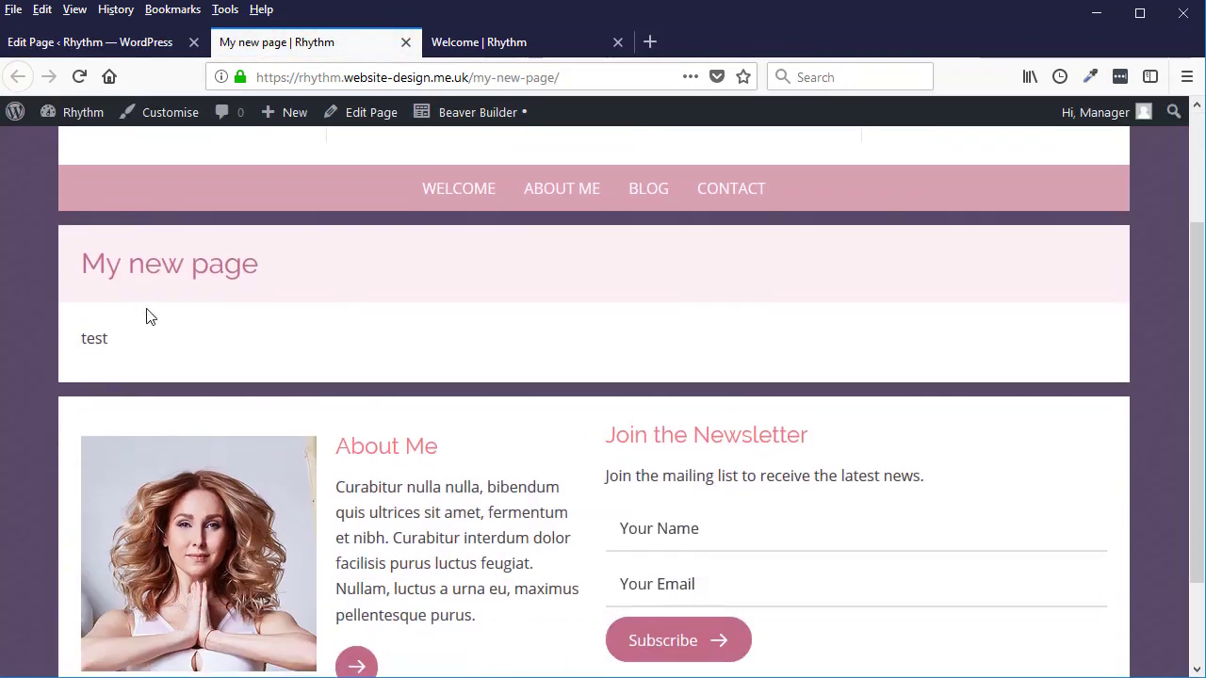
pyautogui.scroll(3, 160, 377)
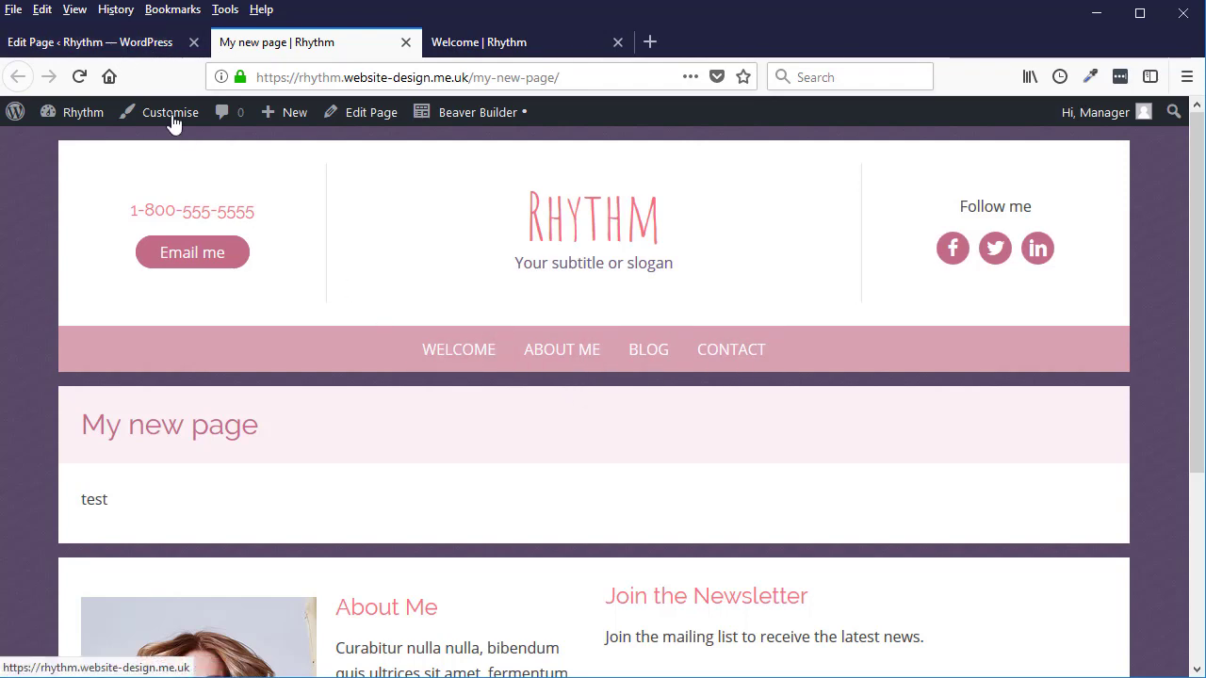
# Open the menu editor and compare the Main Menu structure with the navigation on the site's Welcome page
pyautogui.click(112, 47)
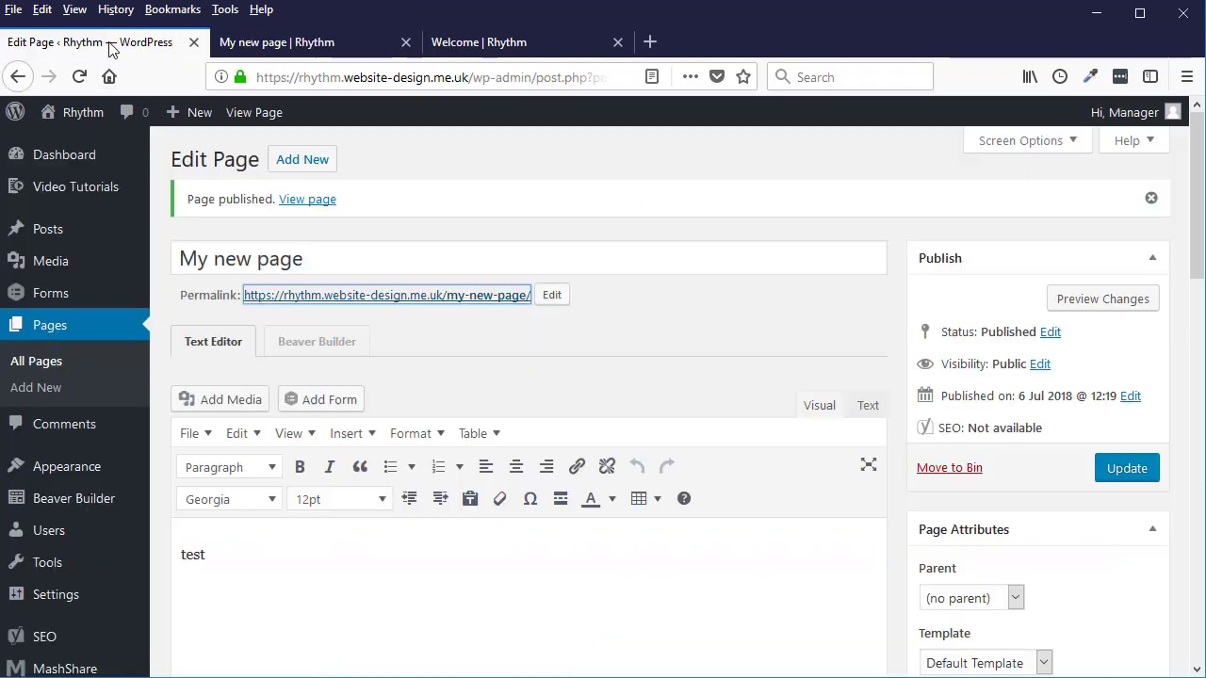
pyautogui.moveTo(40, 474)
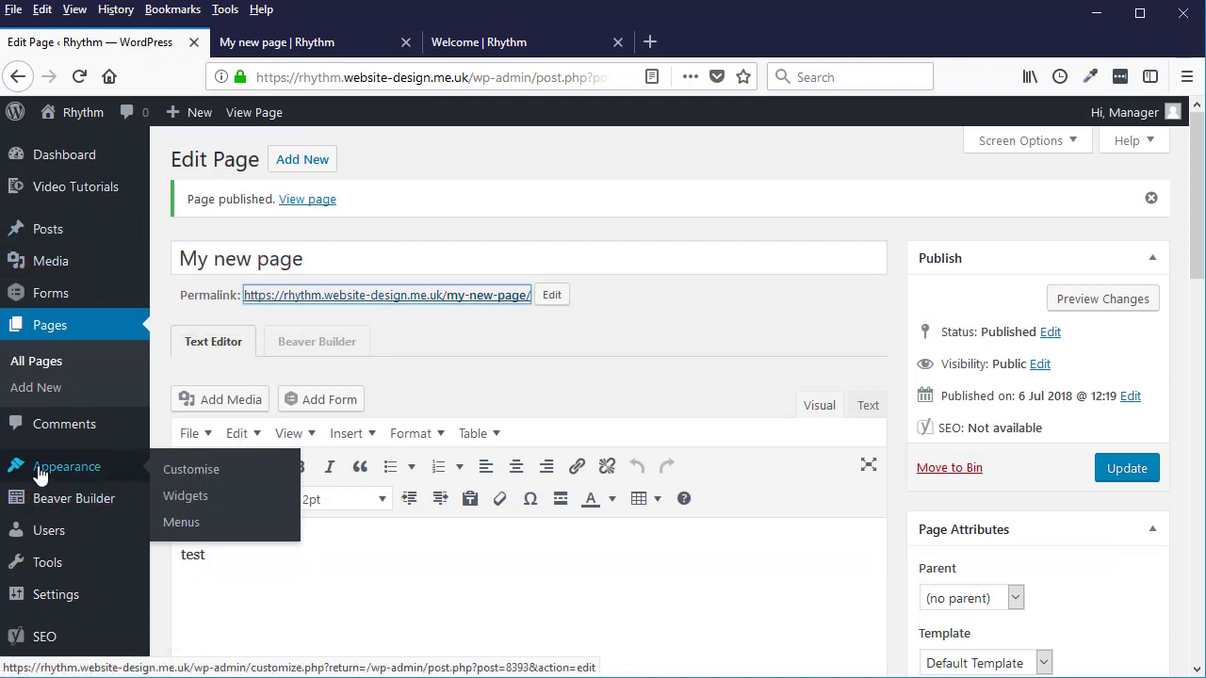
pyautogui.click(194, 531)
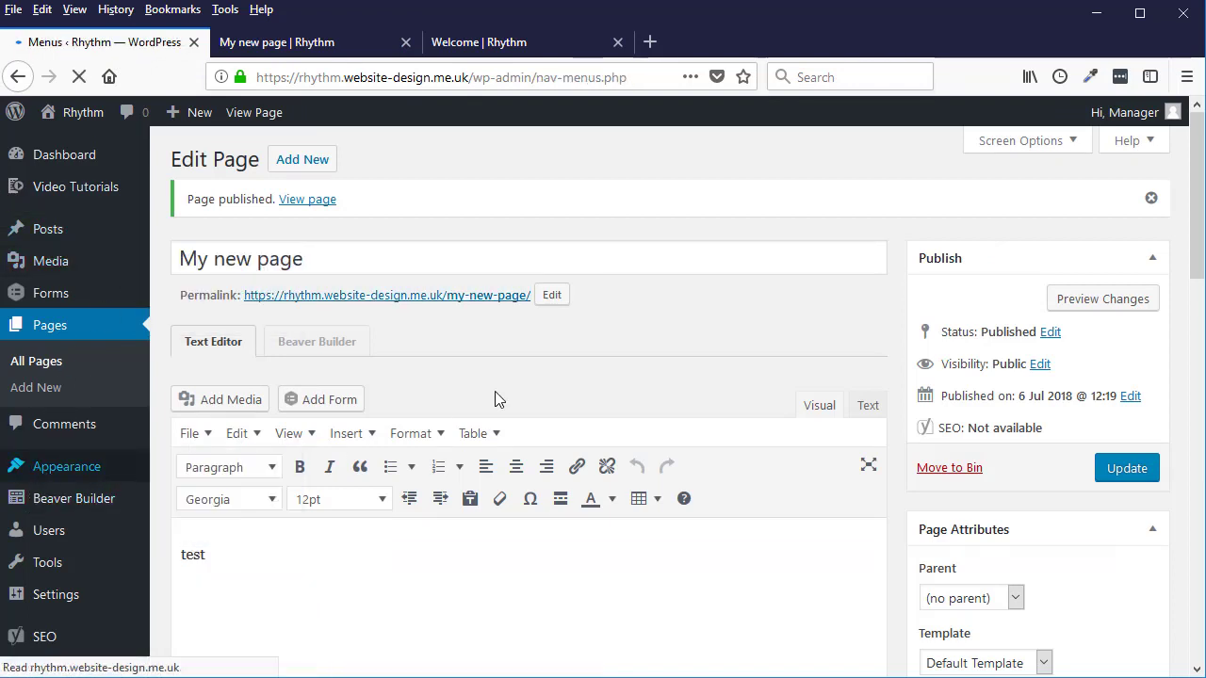
pyautogui.scroll(-2, 1018, 474)
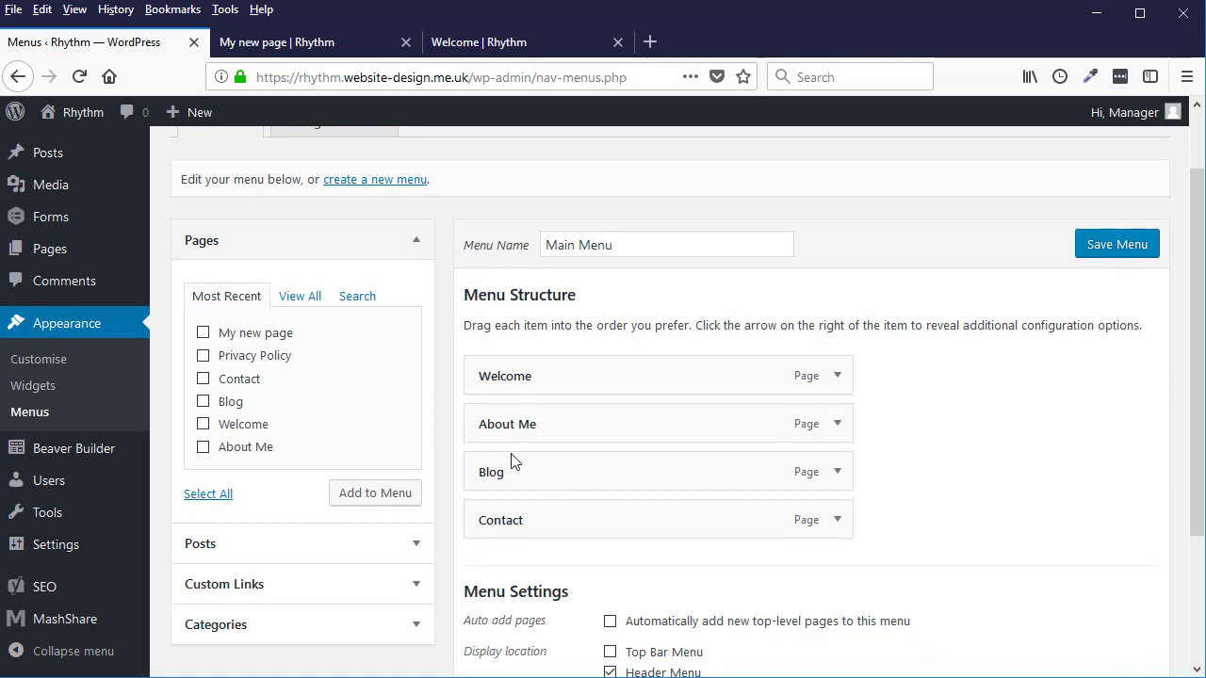
pyautogui.click(487, 44)
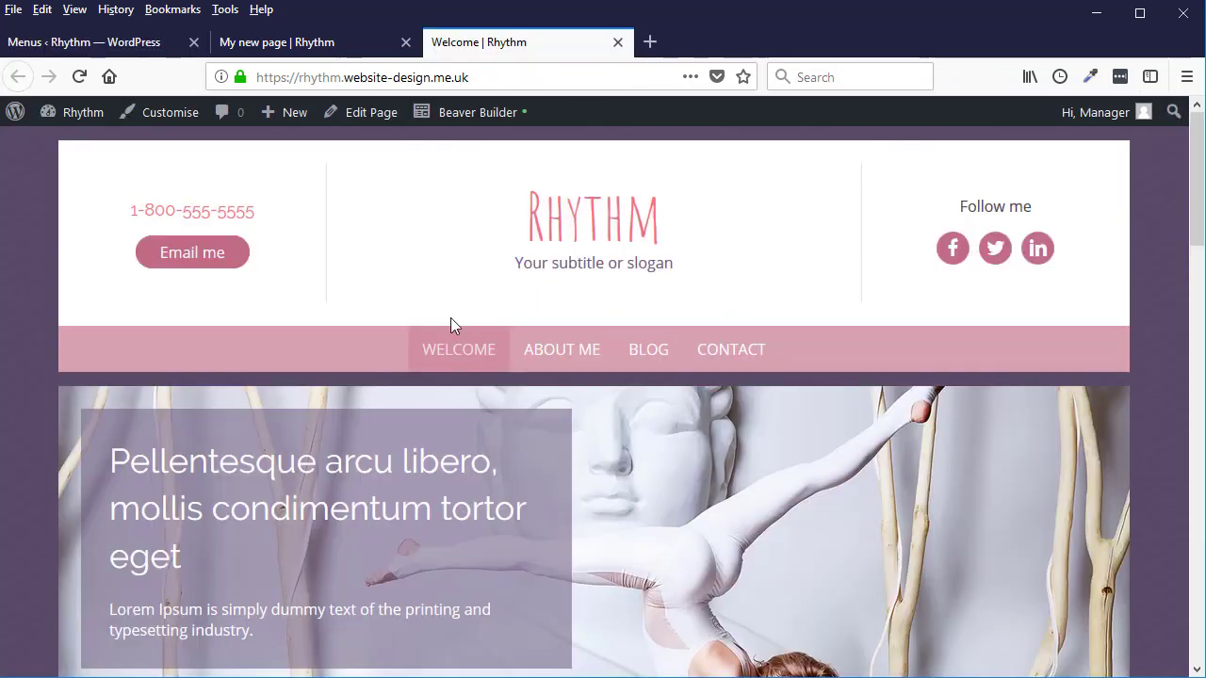
pyautogui.click(150, 42)
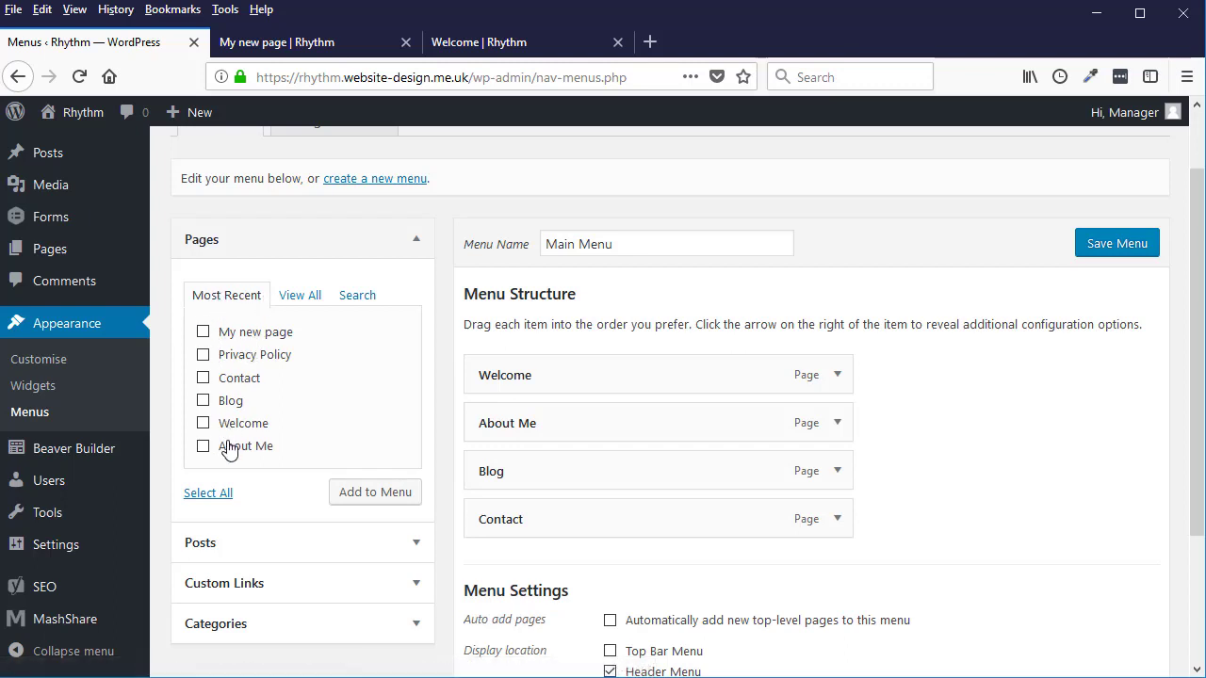
# Add "My new page" from the full list of pages to the Main Menu
pyautogui.click(299, 298)
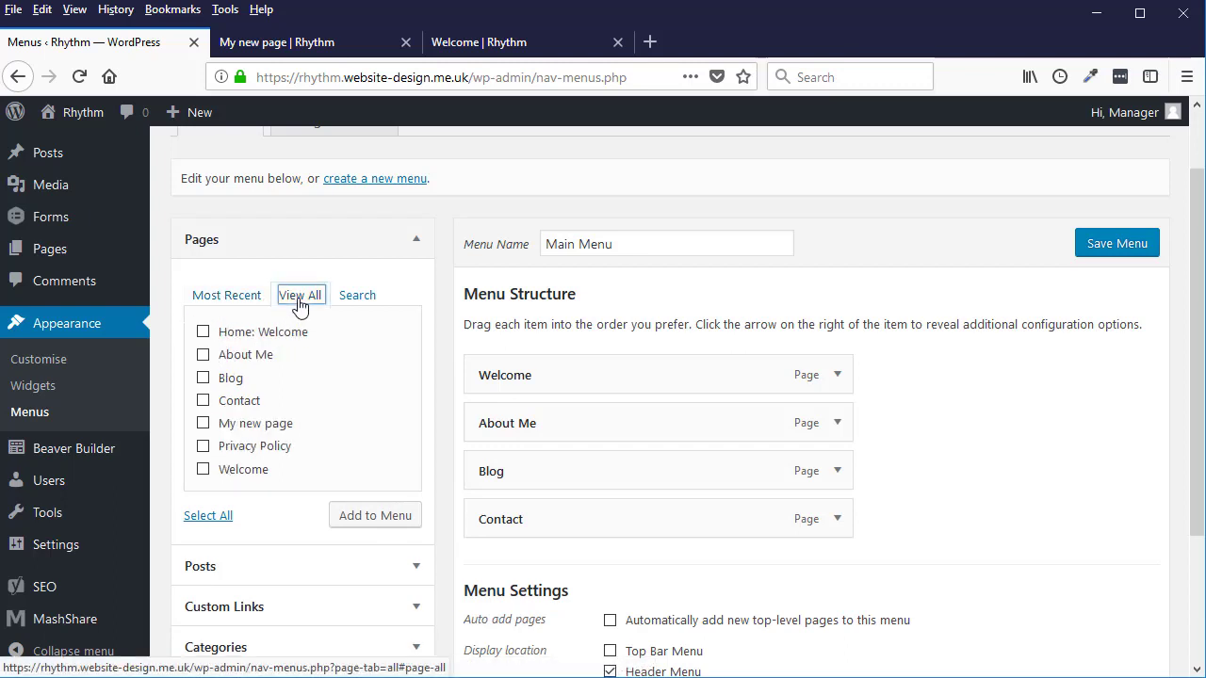
pyautogui.click(358, 300)
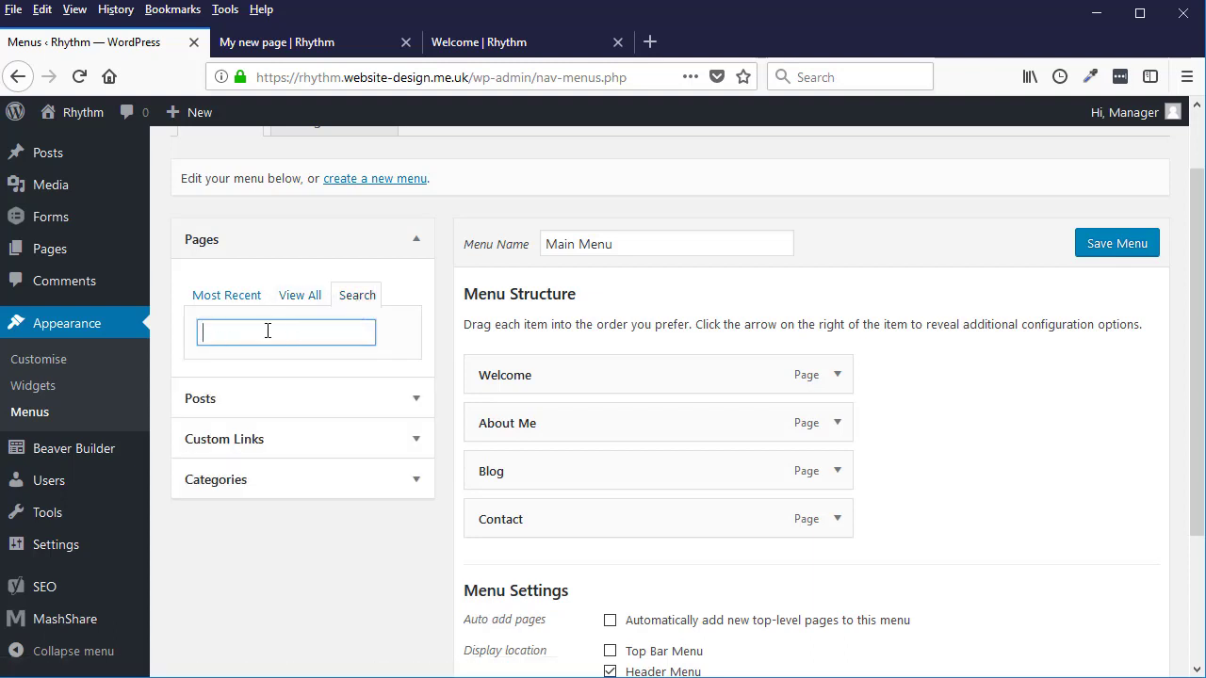
pyautogui.click(302, 296)
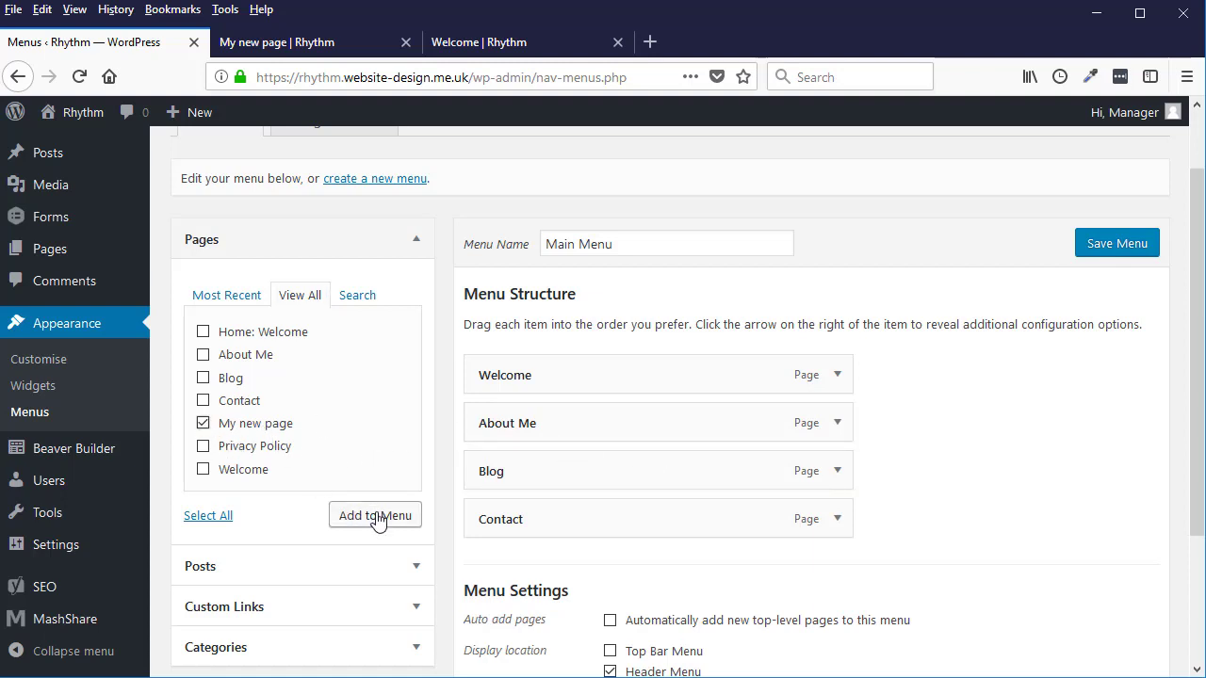
pyautogui.click(377, 516)
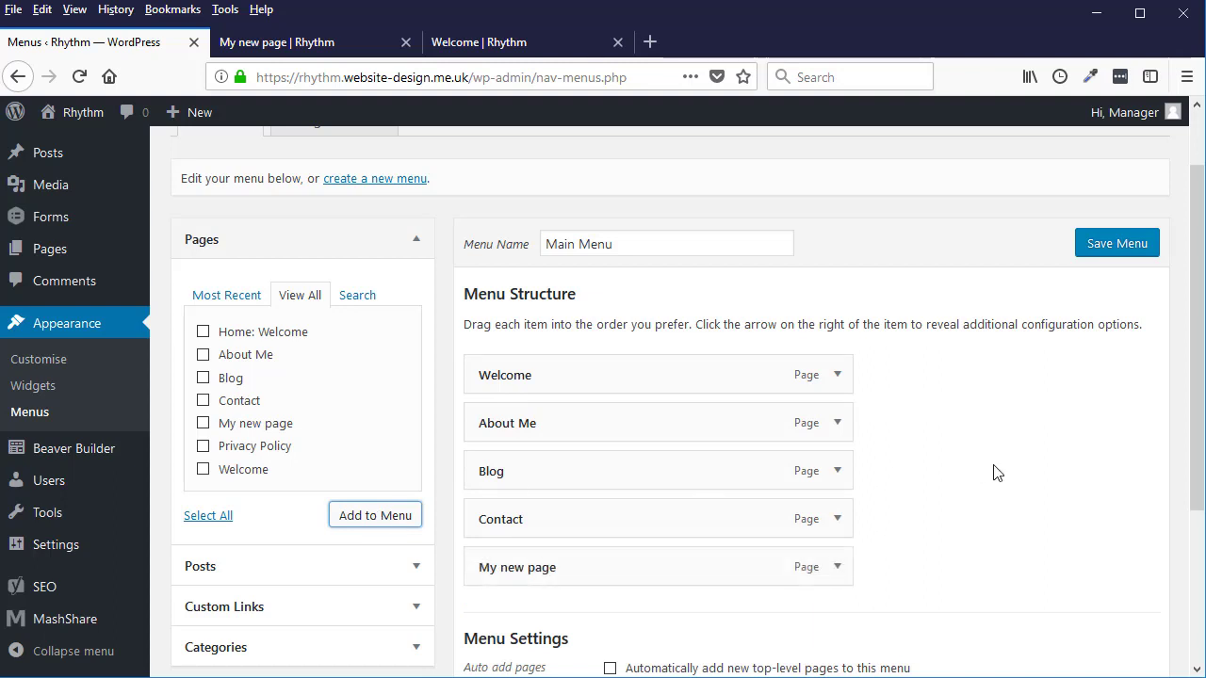
# Move "My new page" between Welcome and About Me in the menu structure and save the menu
pyautogui.scroll(-3, 764, 477)
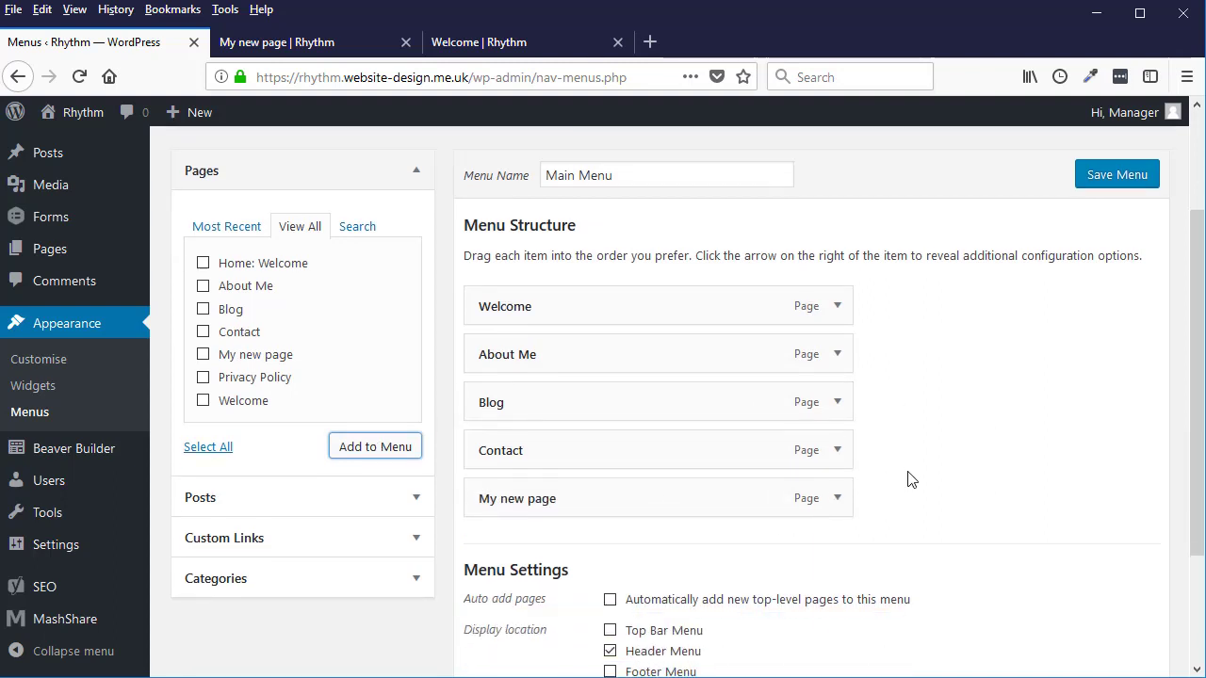
pyautogui.moveTo(538, 430); pyautogui.dragTo(544, 290)
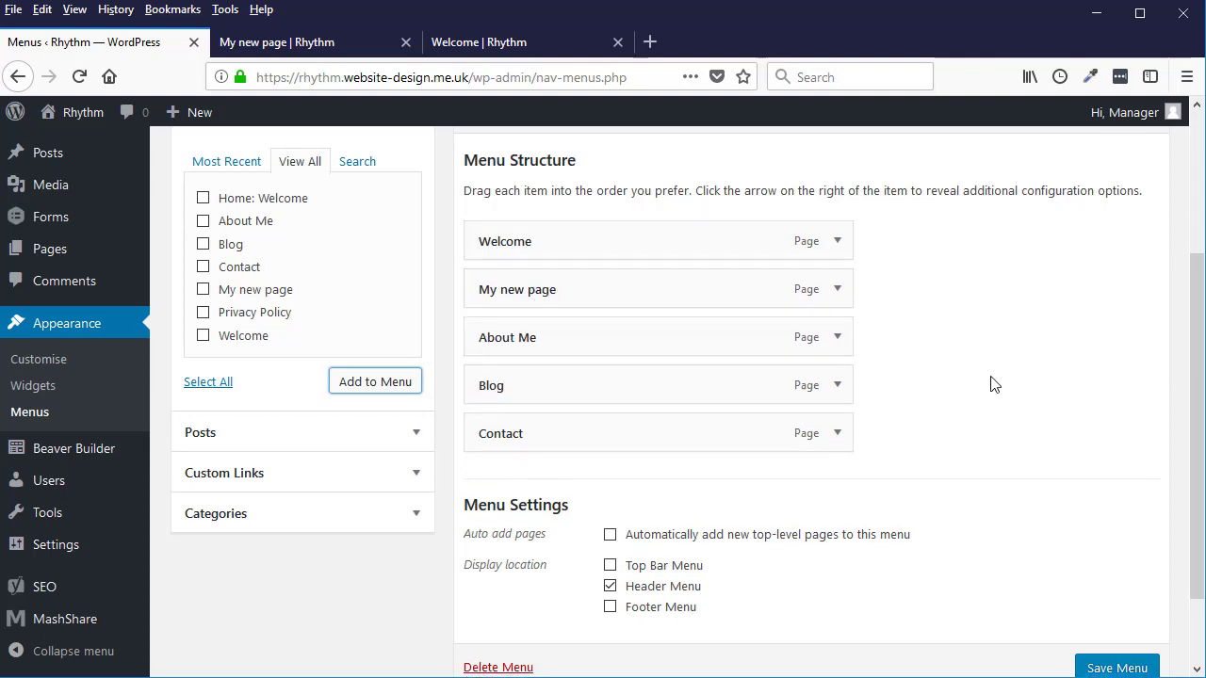
pyautogui.scroll(-2, 1060, 465)
pyautogui.click(1115, 592)
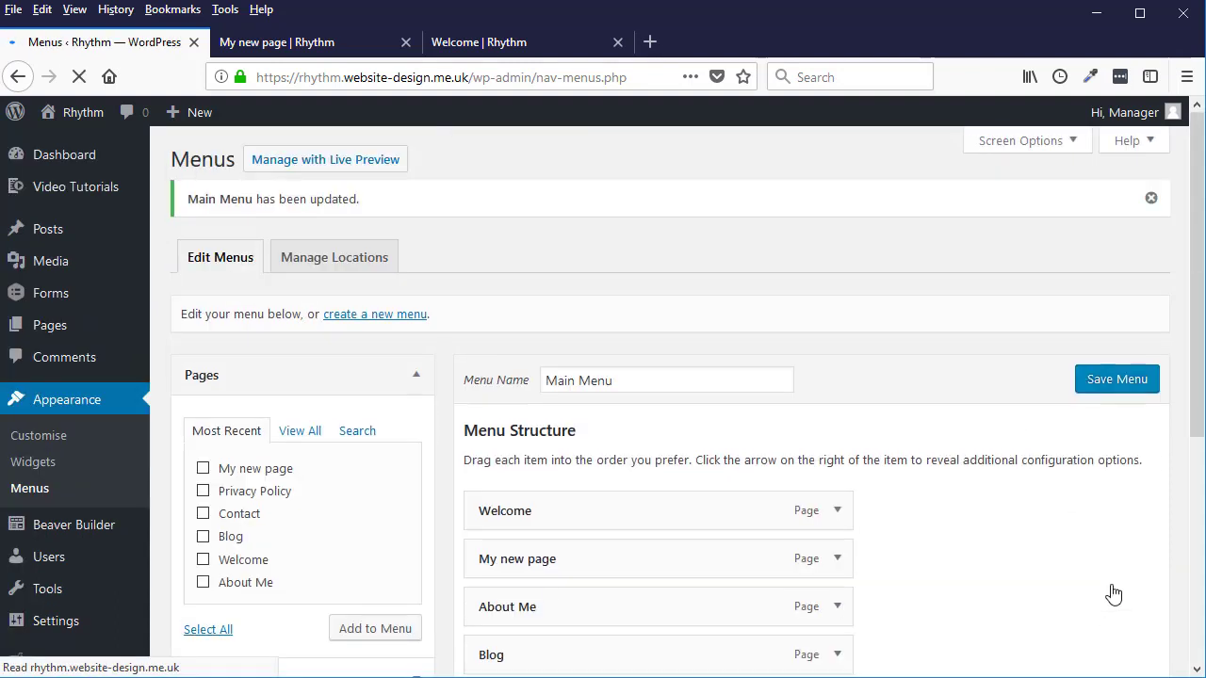
# Reload the site's Welcome page, open "My new page" from its navigation, and check the other open copy of that page
pyautogui.click(462, 49)
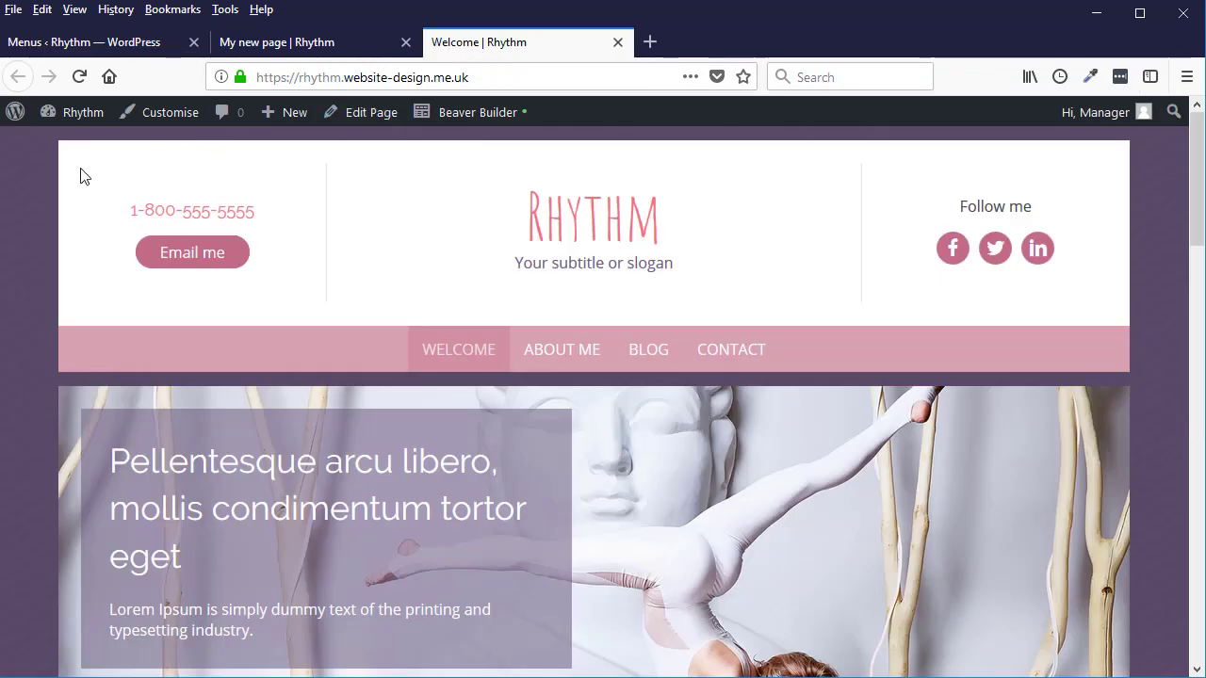
pyautogui.click(80, 77)
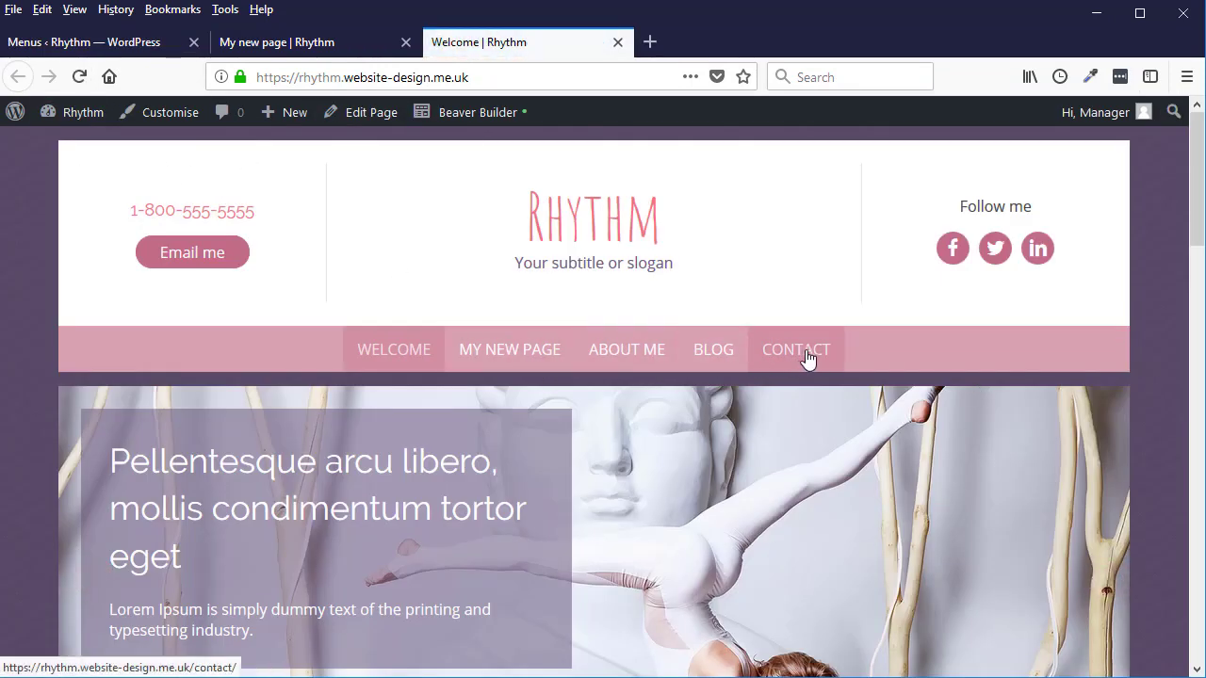
pyautogui.click(509, 361)
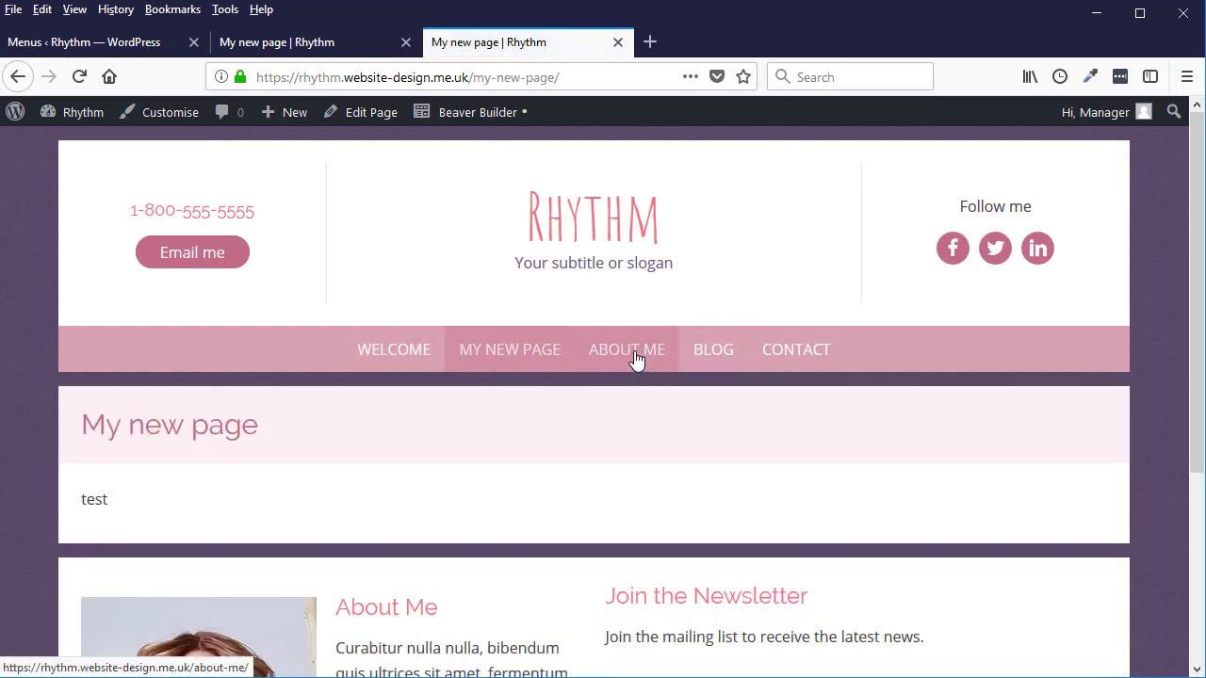
pyautogui.click(330, 42)
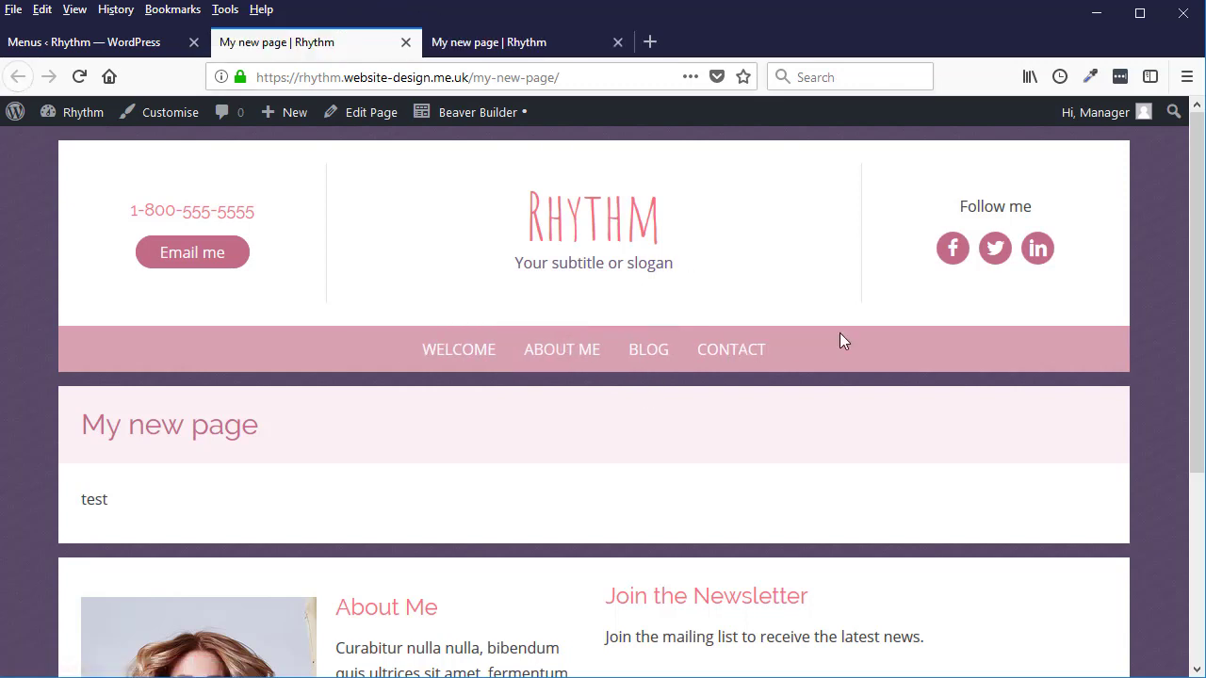
# Nest "My new page" and Blog as sub items under About Me in the Main Menu and save the menu
pyautogui.click(109, 48)
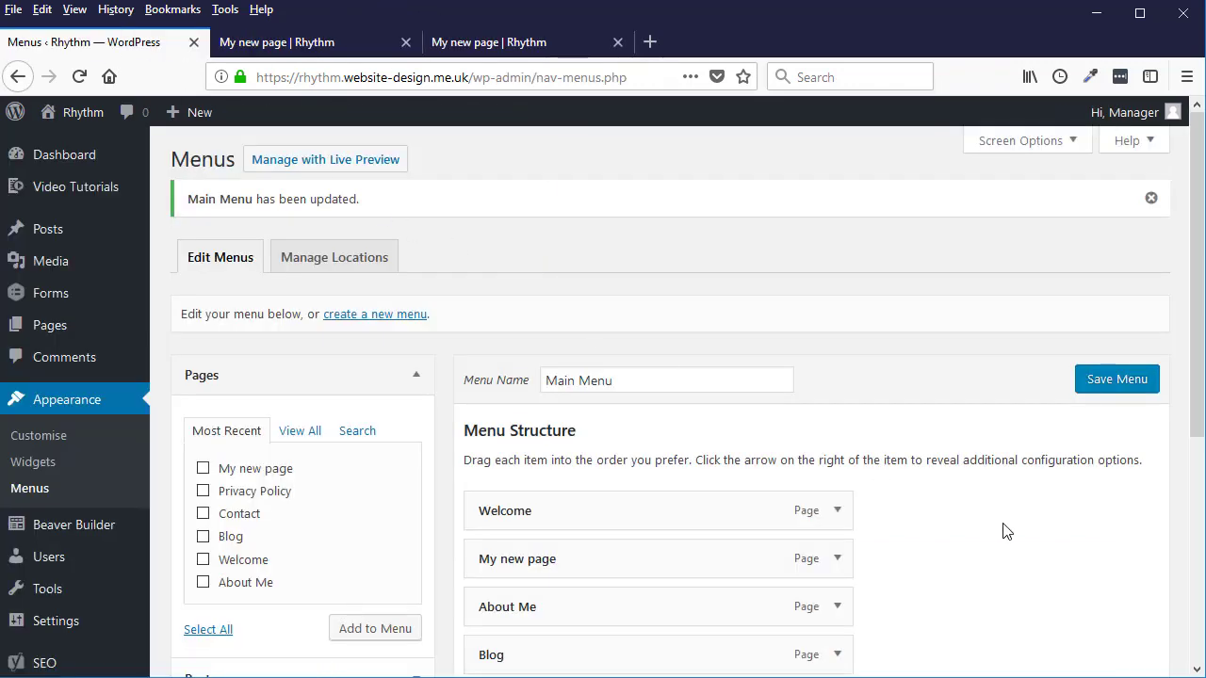
pyautogui.scroll(-3, 1007, 531)
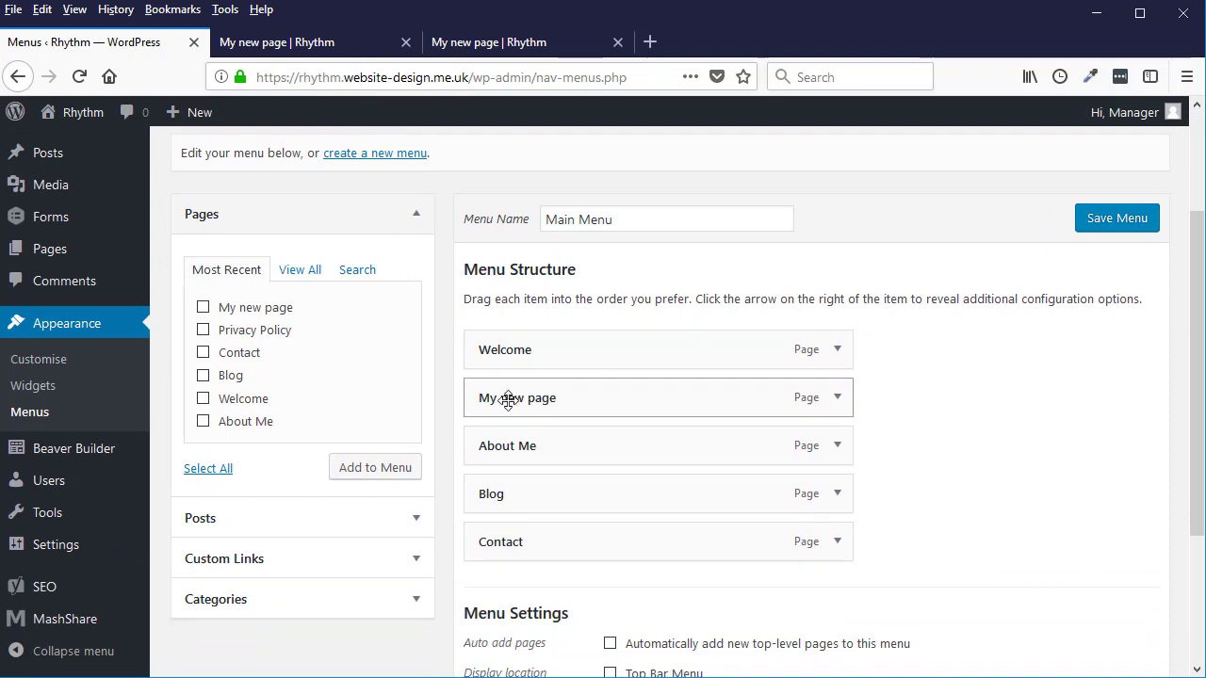
pyautogui.moveTo(511, 400); pyautogui.dragTo(544, 447)
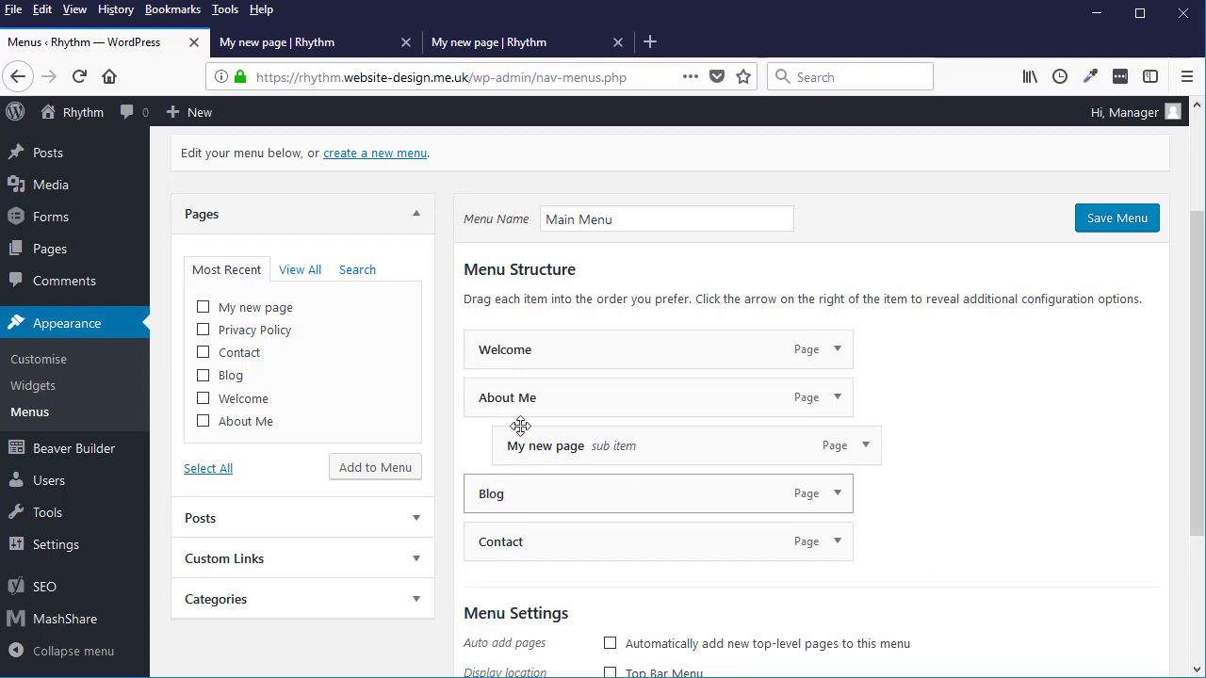
pyautogui.moveTo(494, 496); pyautogui.dragTo(528, 500)
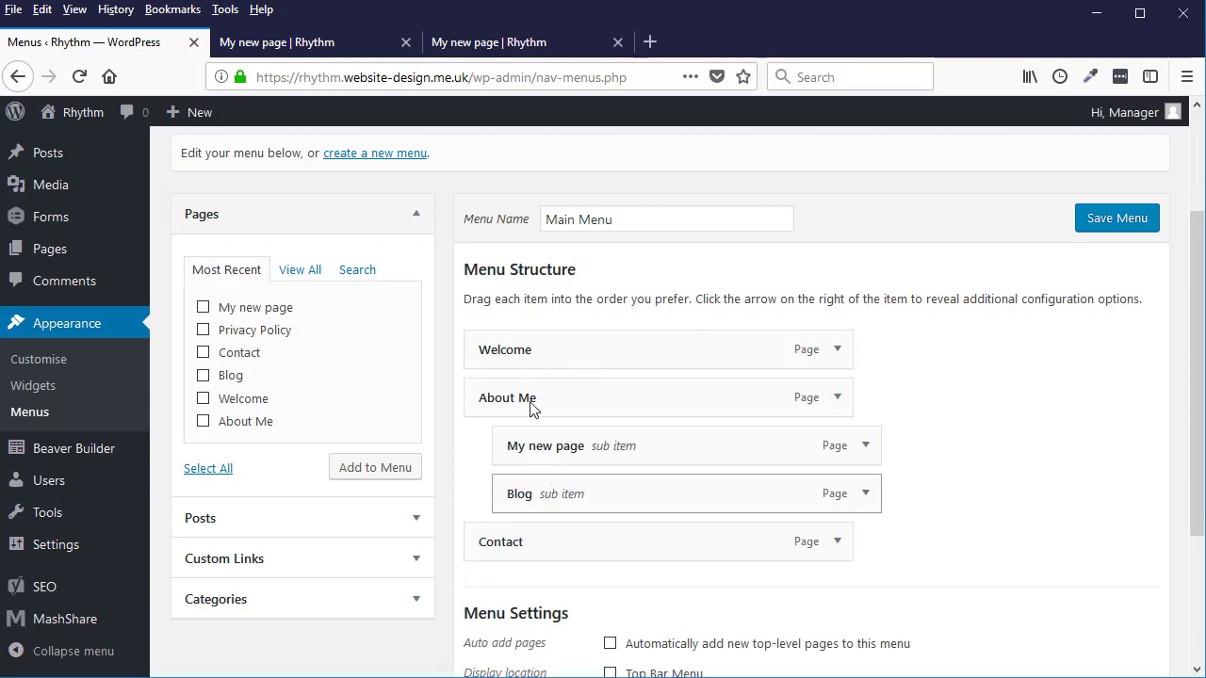
pyautogui.click(1120, 220)
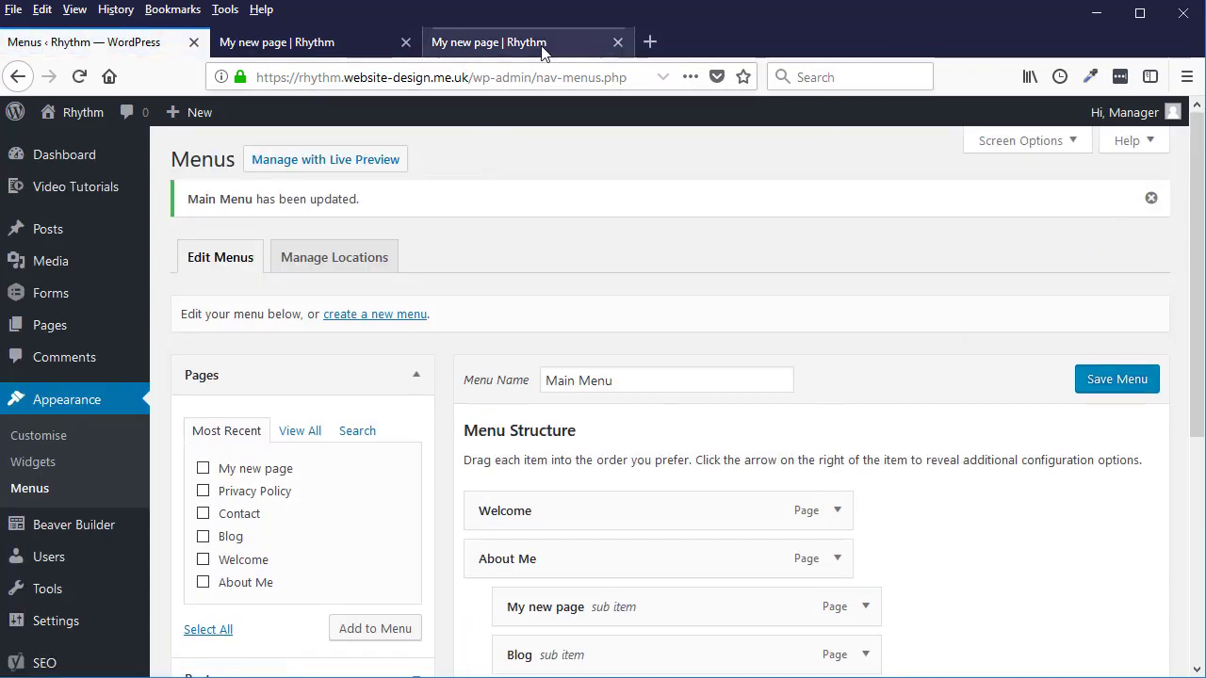
# Reload the live "My new page" and open the Contact page to examine the updated navigation
pyautogui.click(541, 43)
pyautogui.click(79, 77)
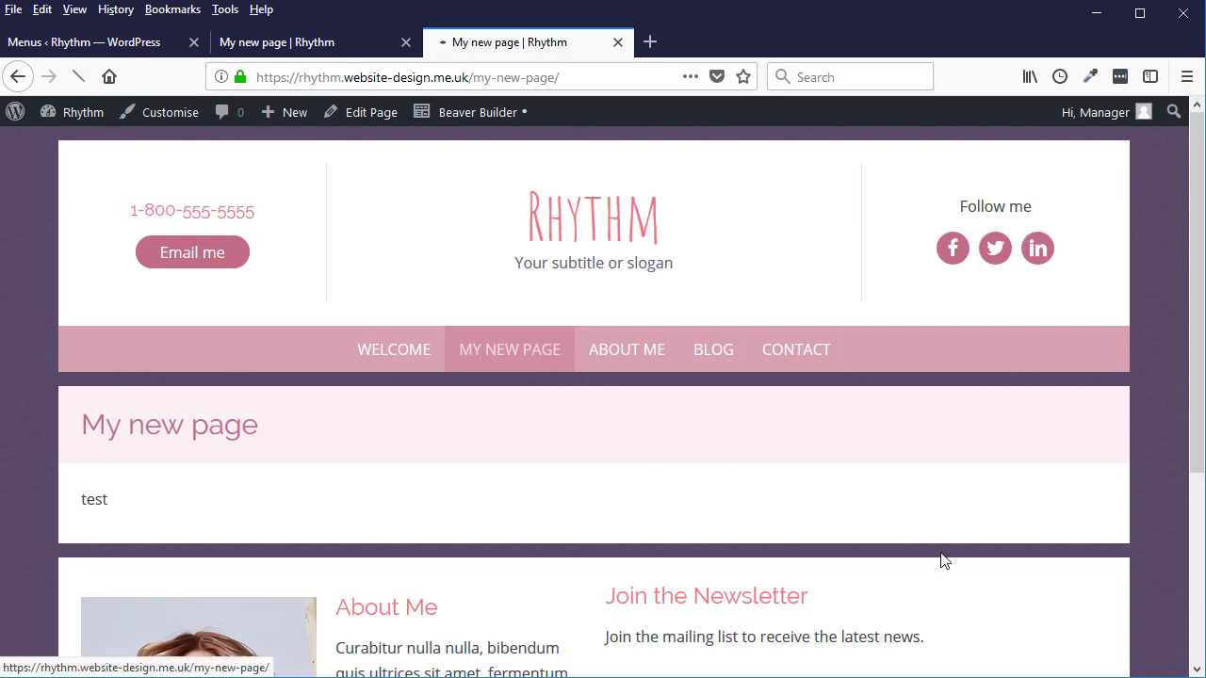
pyautogui.click(692, 360)
pyautogui.scroll(-2, 950, 400)
pyautogui.scroll(1, 972, 336)
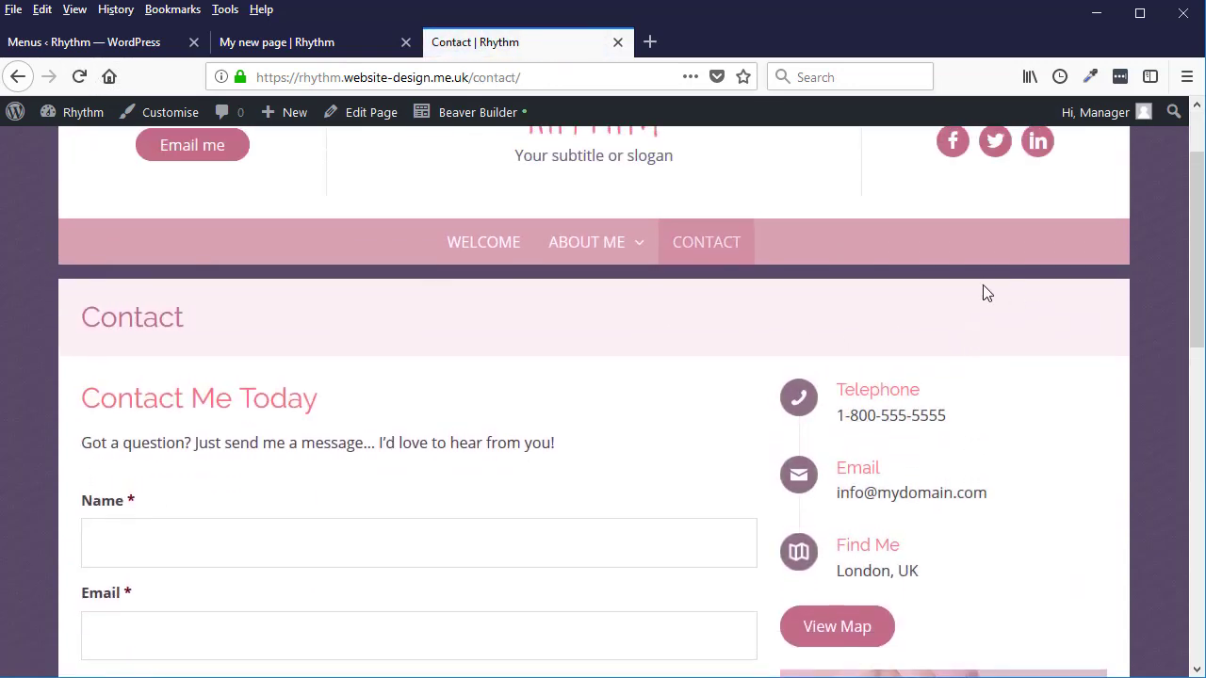
# Test the About Me submenu on the live site by opening Blog and "My new page" from it
pyautogui.moveTo(622, 239)
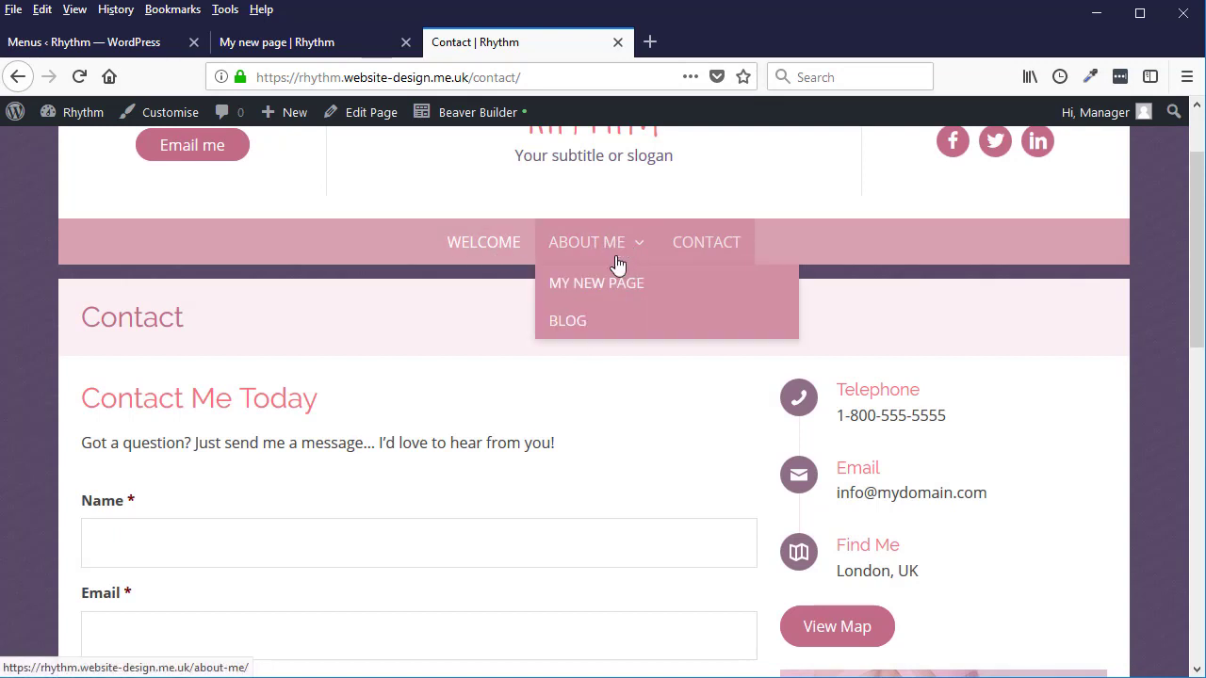
pyautogui.click(591, 322)
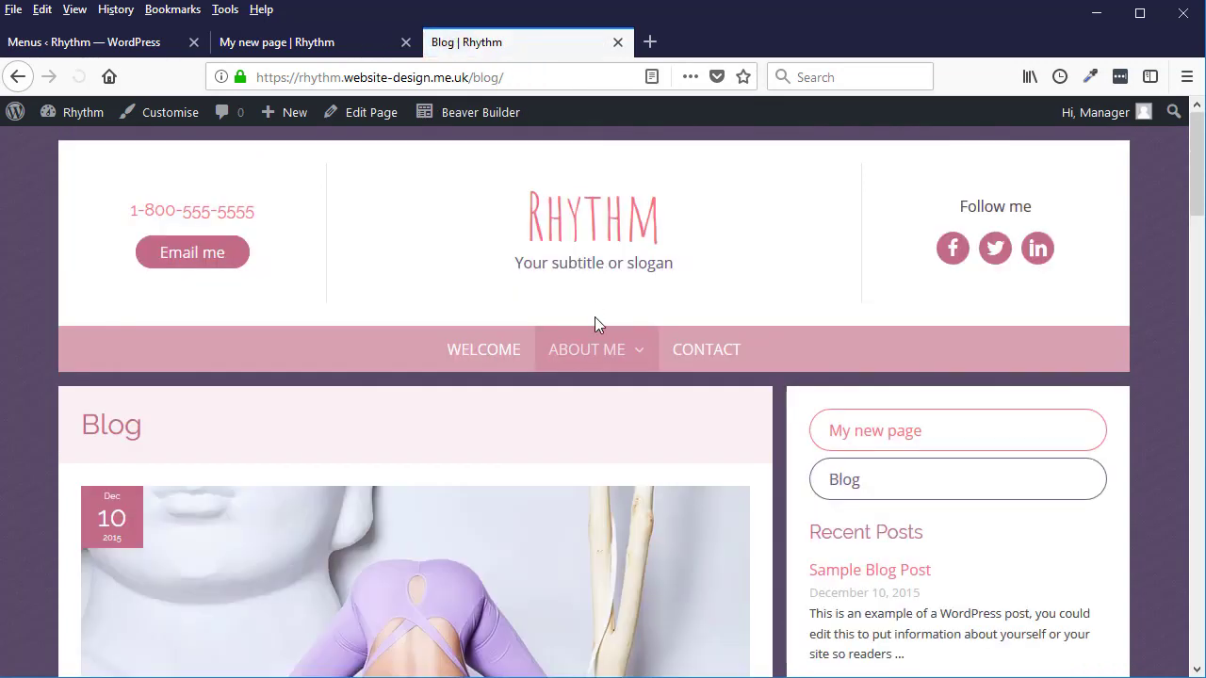
pyautogui.moveTo(599, 349)
pyautogui.click(646, 392)
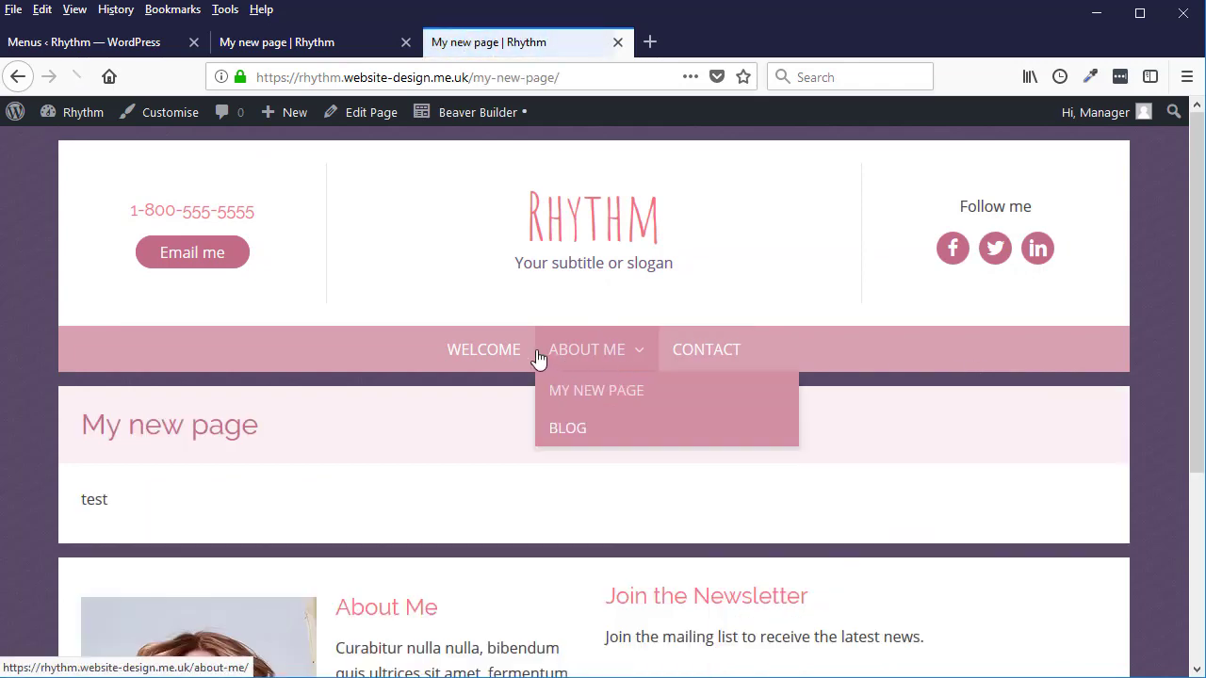
# View the live Welcome page, return to the menu editor, and move Blog out from under About Me to the top level
pyautogui.click(533, 332)
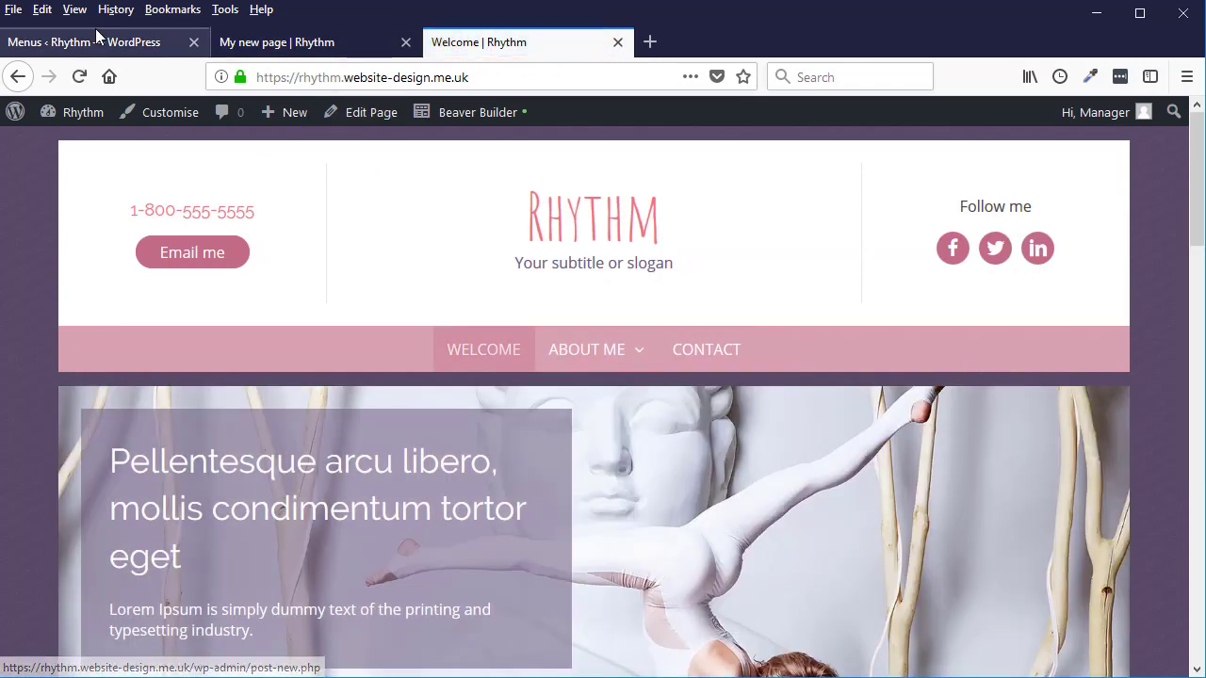
pyautogui.click(91, 39)
pyautogui.scroll(-2, 897, 372)
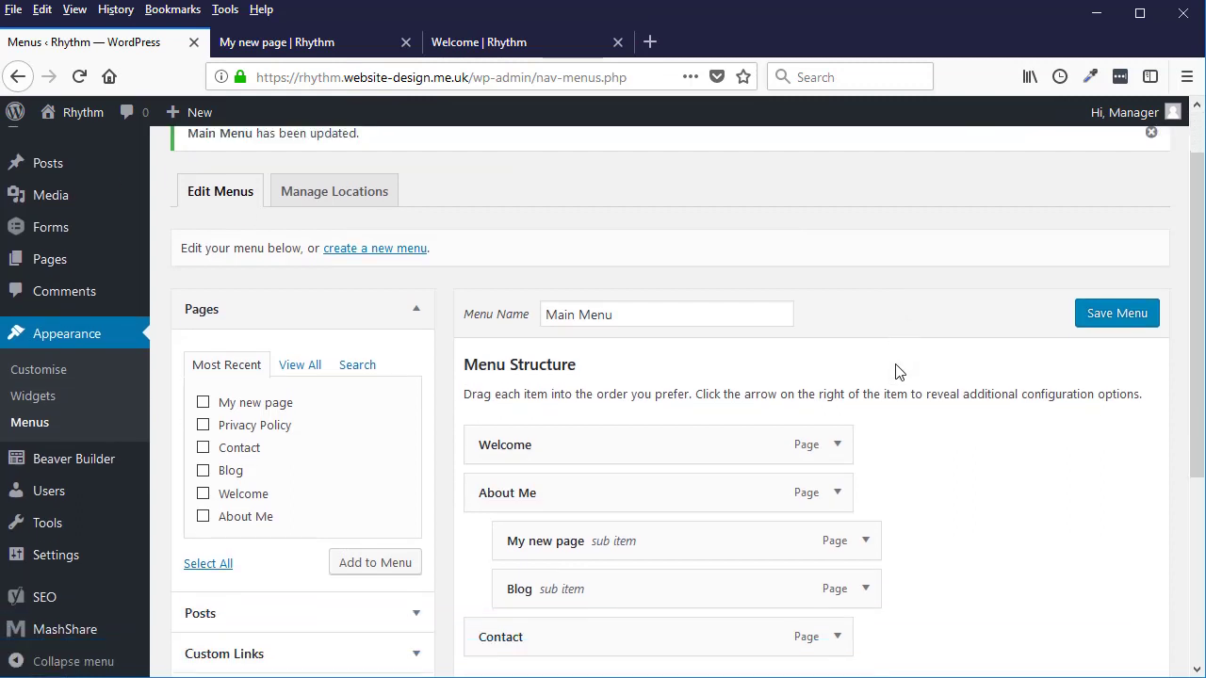
pyautogui.scroll(-3, 897, 373)
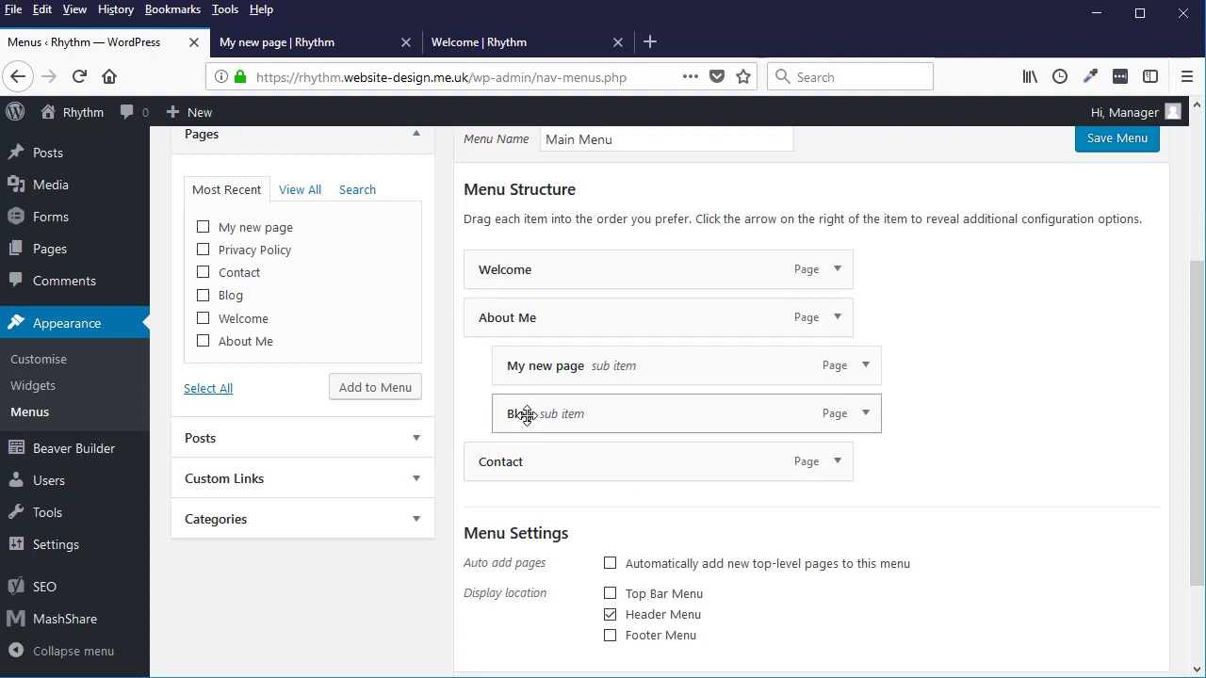
pyautogui.moveTo(519, 414)
pyautogui.mouseDown()
pyautogui.moveTo(490, 418)
pyautogui.moveTo(499, 420)
pyautogui.mouseUp()
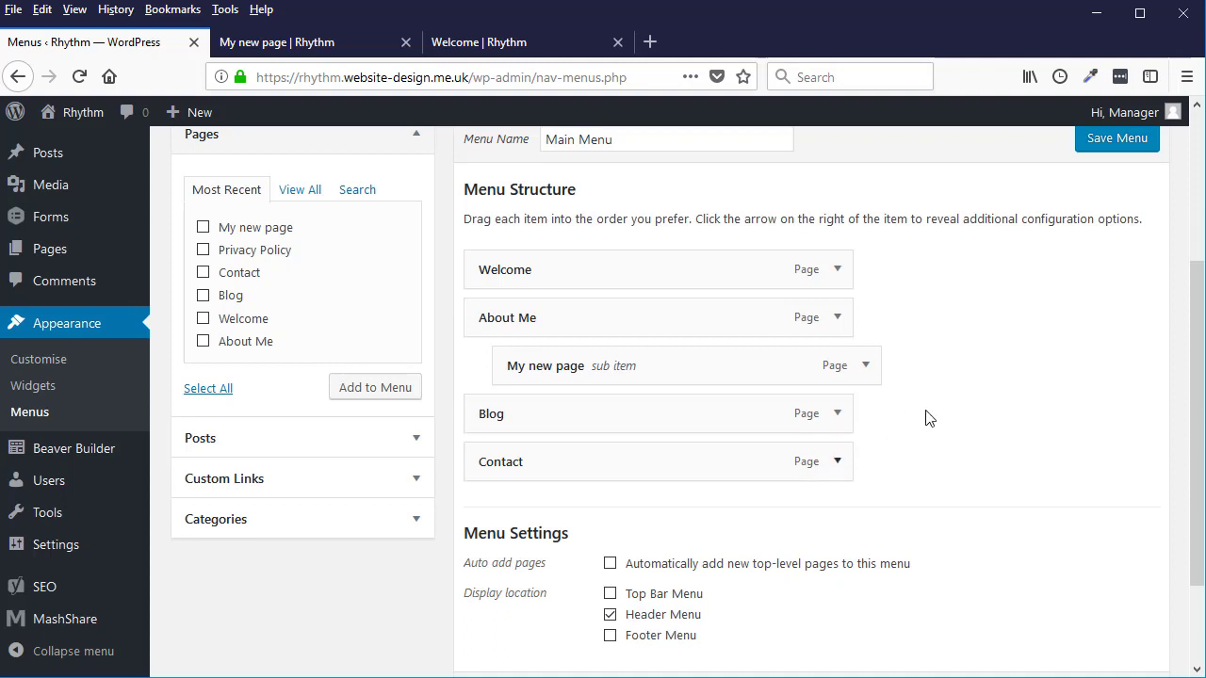
# Change the navigation label of the "My new page" sub item to "My page" and save the Main Menu
pyautogui.click(866, 370)
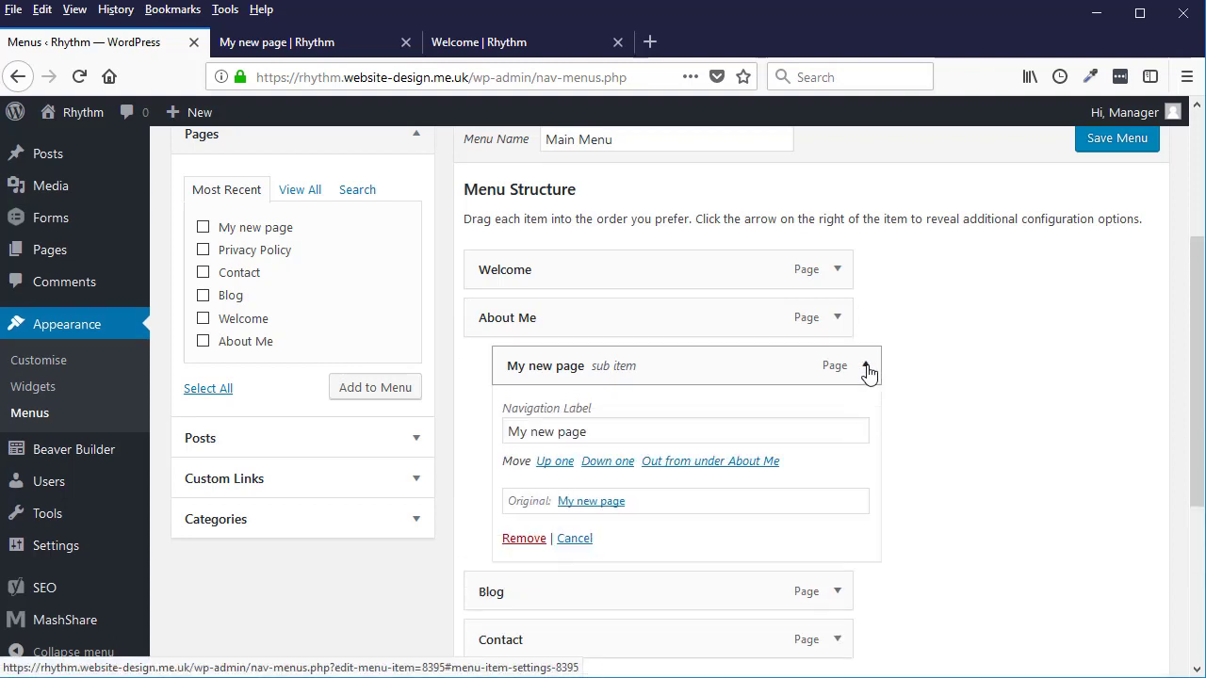
pyautogui.click(866, 369)
pyautogui.click(867, 373)
pyautogui.scroll(-2, 872, 425)
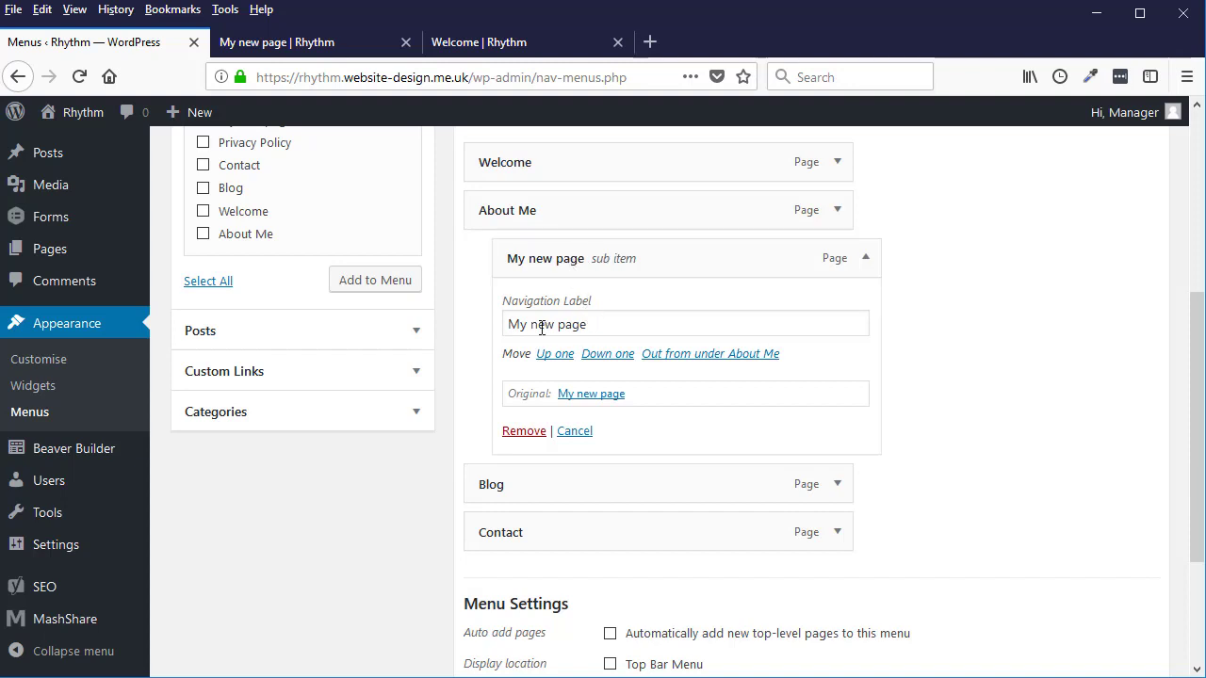
pyautogui.moveTo(555, 325); pyautogui.dragTo(531, 325)
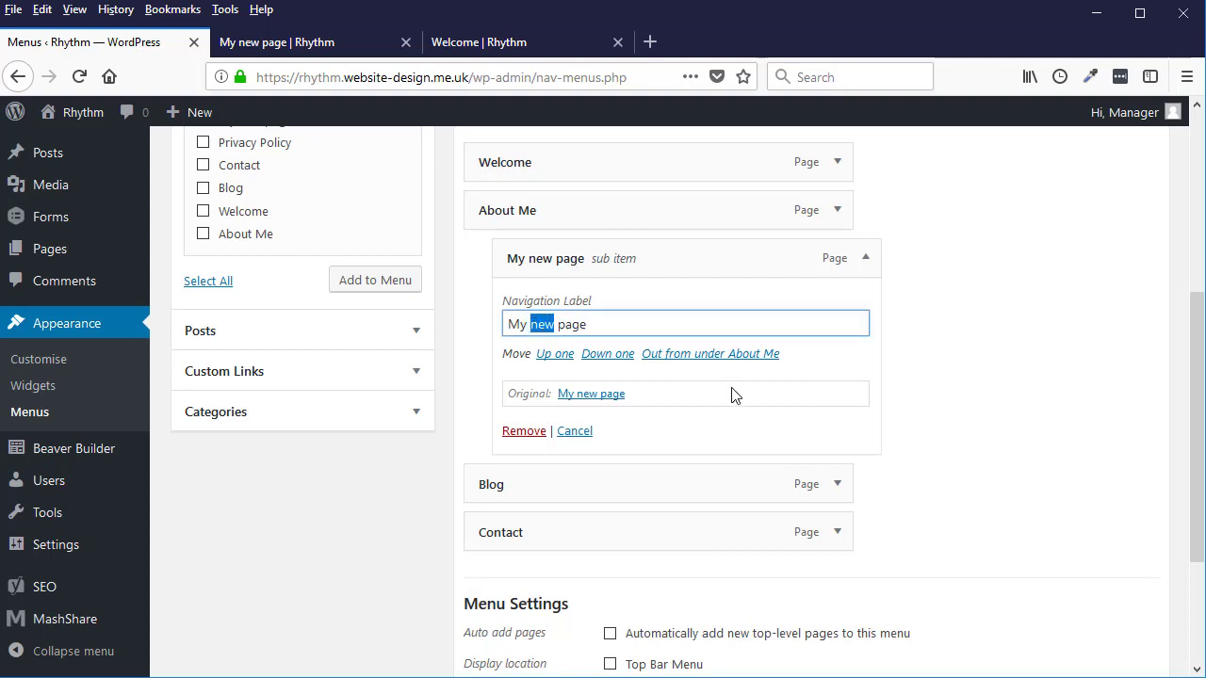
pyautogui.press('BackSpace')
pyautogui.press('BackSpace')
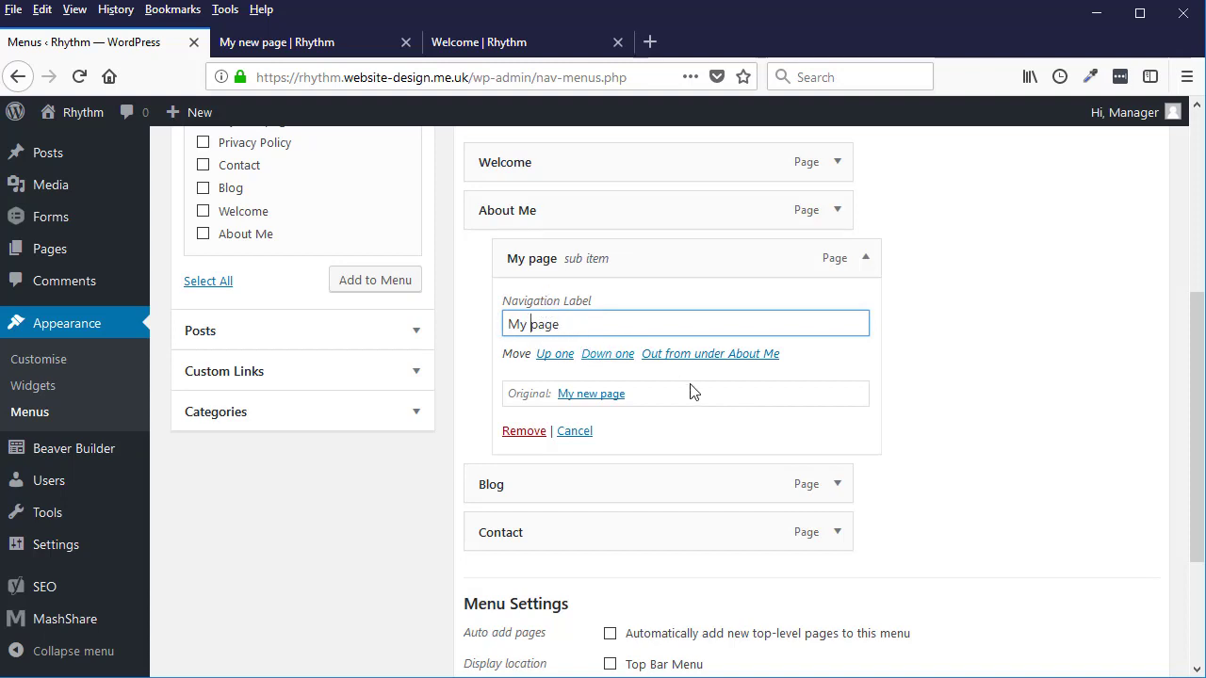
pyautogui.scroll(-3, 662, 363)
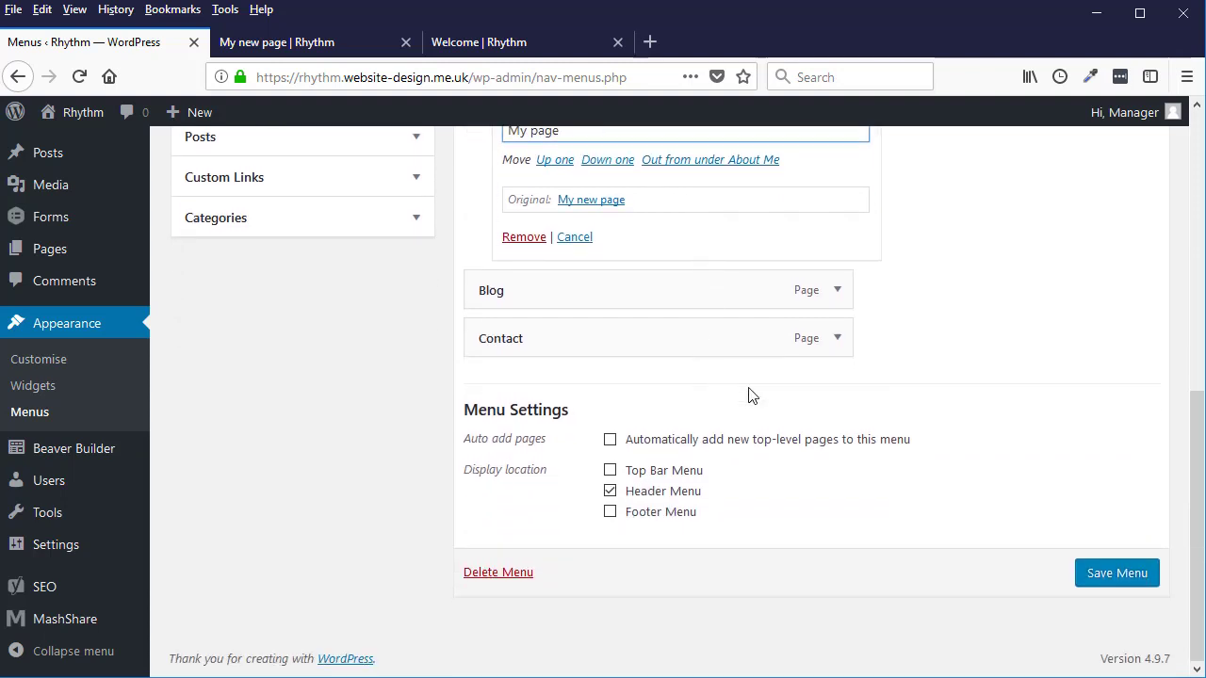
pyautogui.click(1108, 573)
# Reload the live Welcome page, open "My page" from the About Me submenu, and compare its page title with the menu label
pyautogui.click(487, 53)
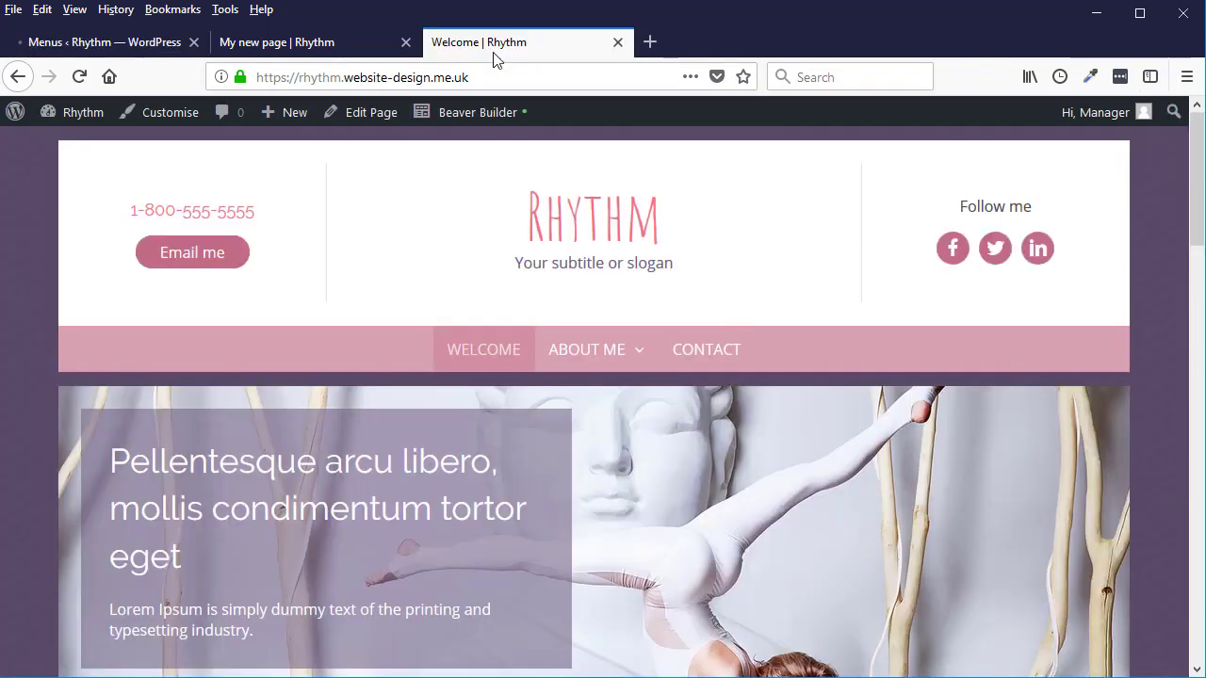
pyautogui.click(494, 350)
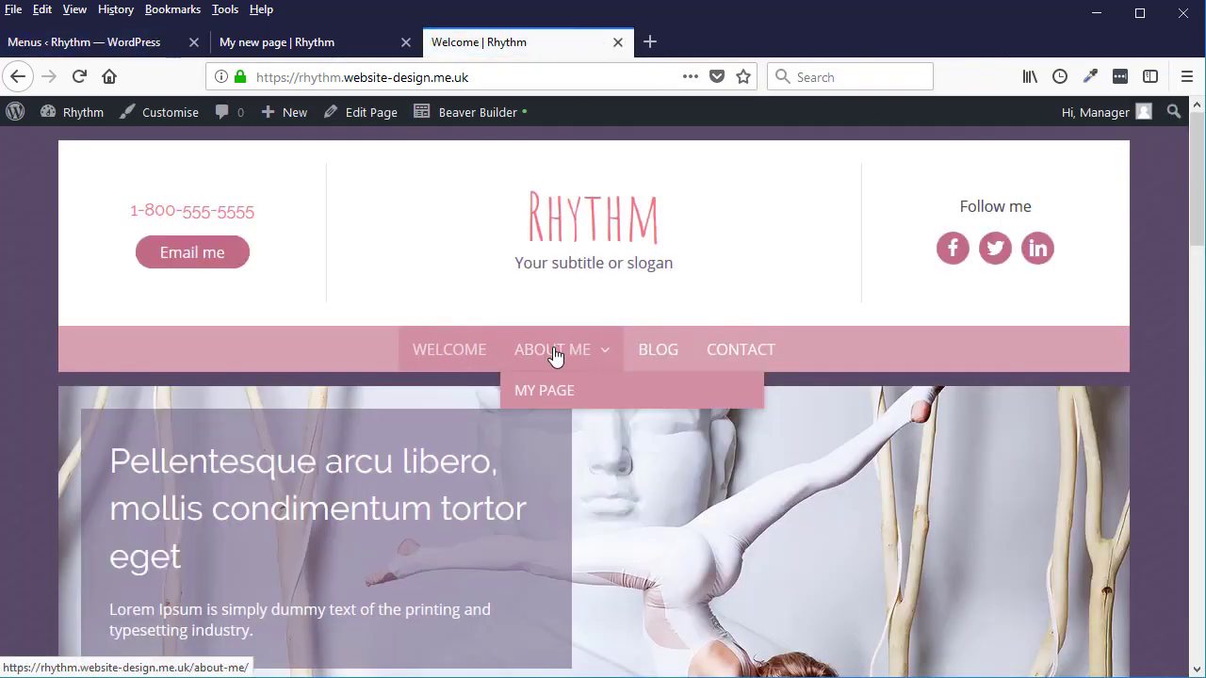
pyautogui.click(557, 398)
pyautogui.scroll(-1, 274, 409)
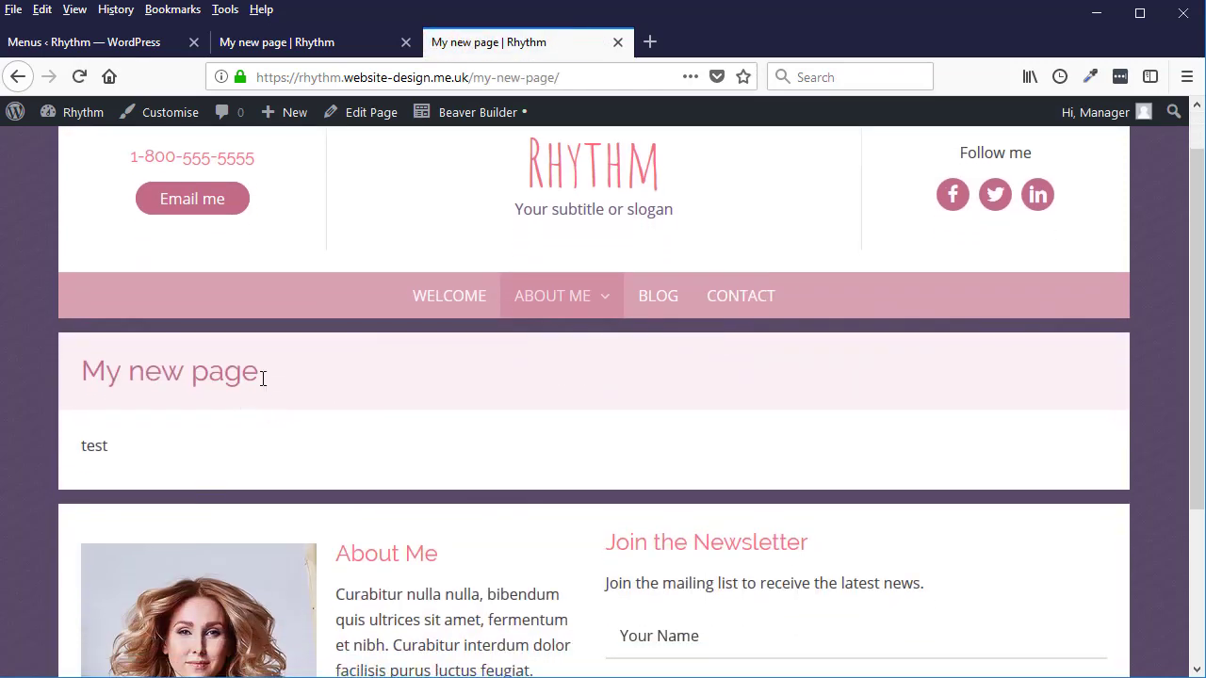
pyautogui.scroll(-1, 188, 377)
pyautogui.moveTo(110, 374); pyautogui.dragTo(84, 344)
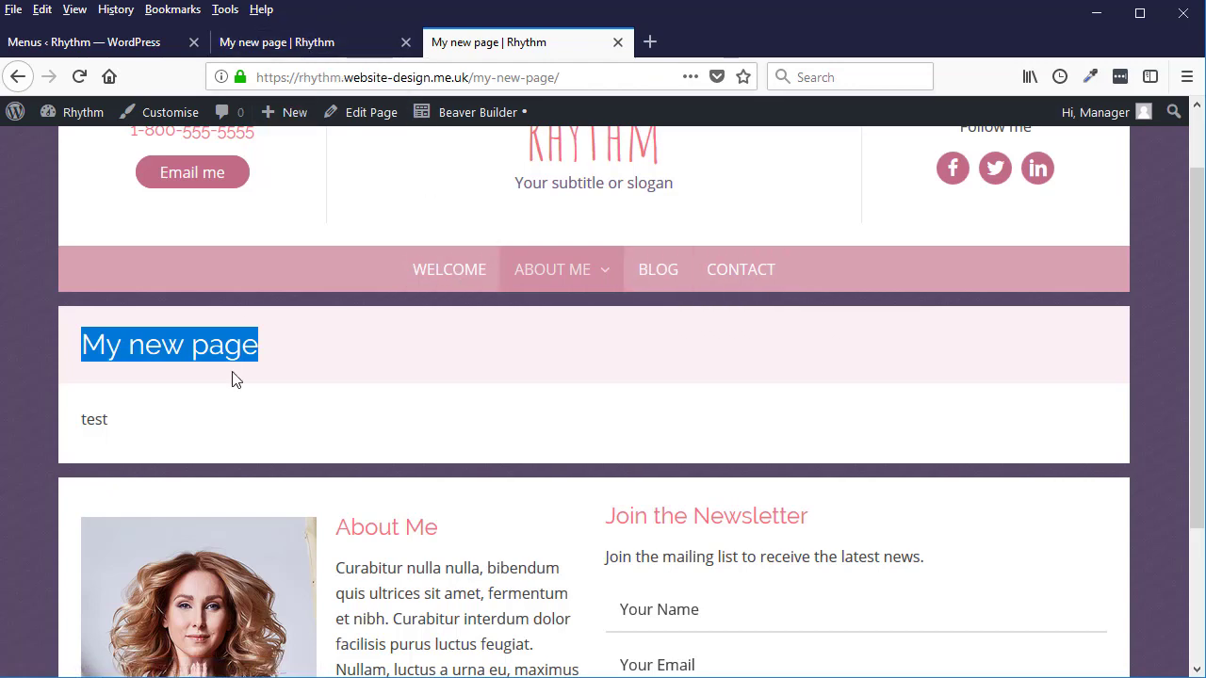
pyautogui.click(304, 46)
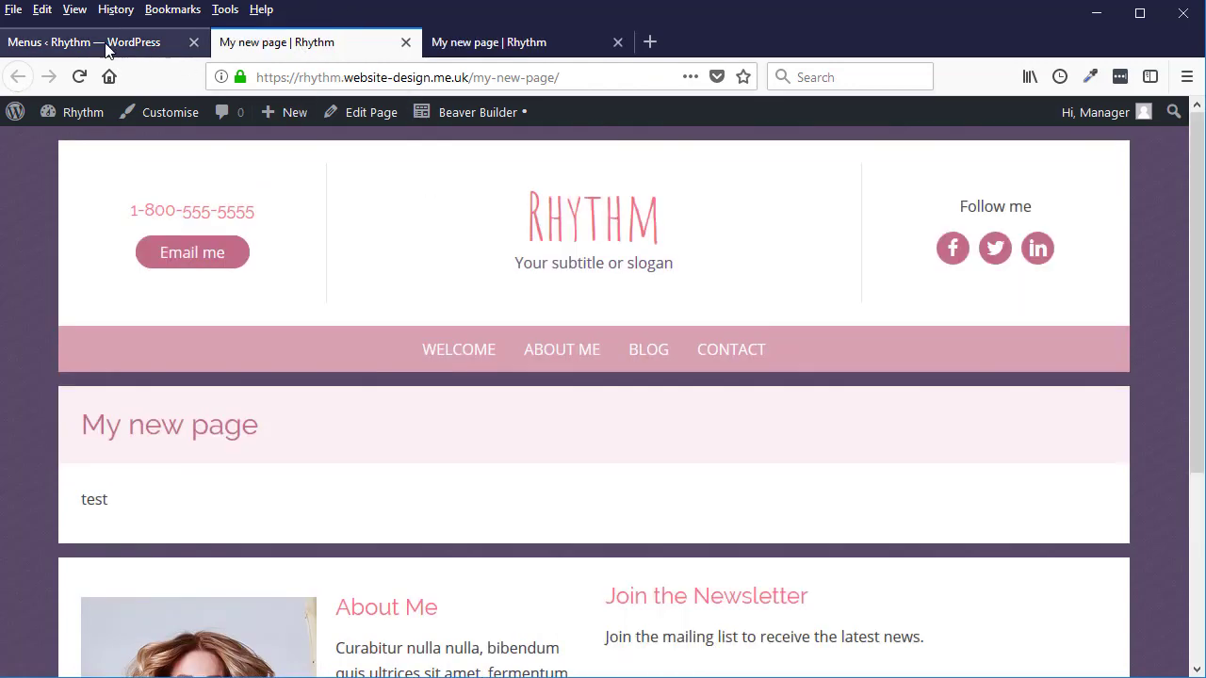
# Remove the "My page" sub item from under About Me in the Main Menu and save the menu
pyautogui.click(105, 47)
pyautogui.scroll(-3, 729, 457)
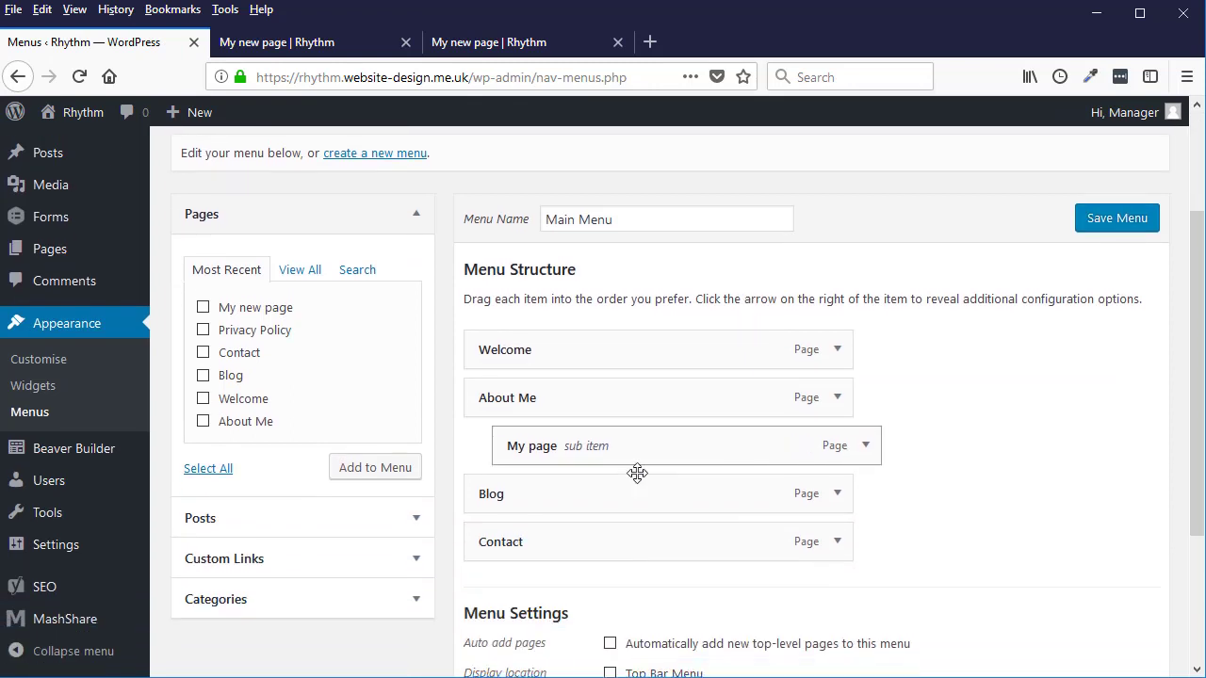
pyautogui.click(866, 450)
pyautogui.scroll(-3, 902, 455)
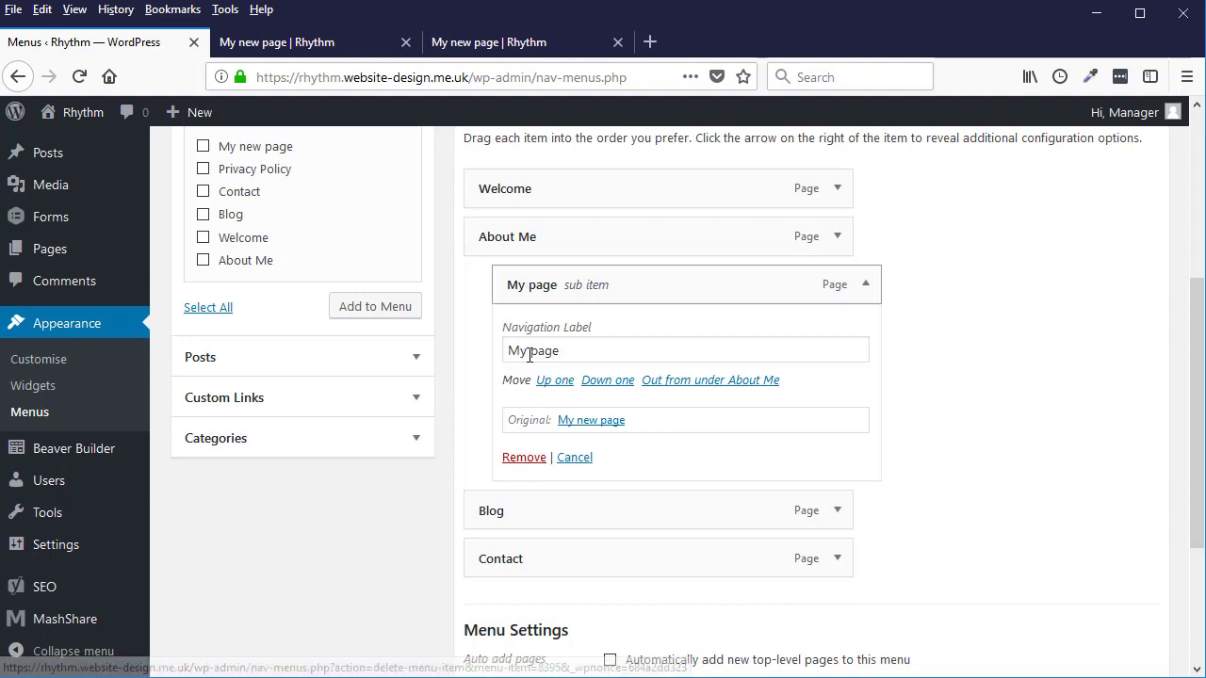
pyautogui.click(524, 458)
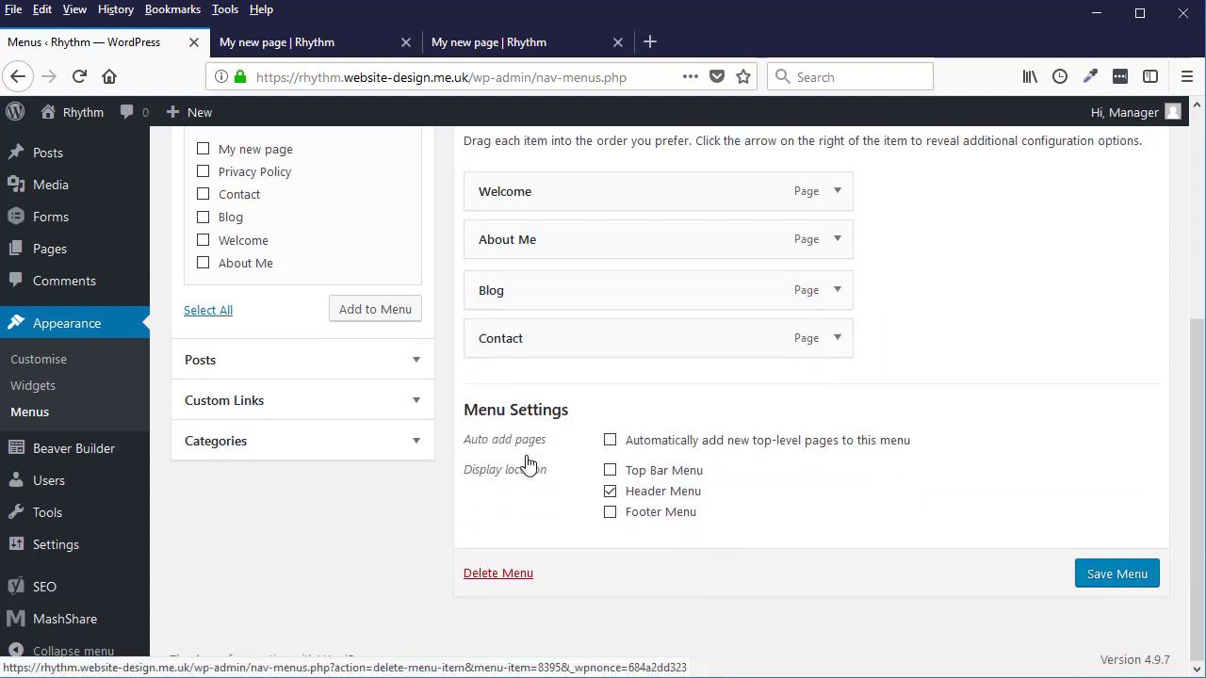
pyautogui.click(1126, 578)
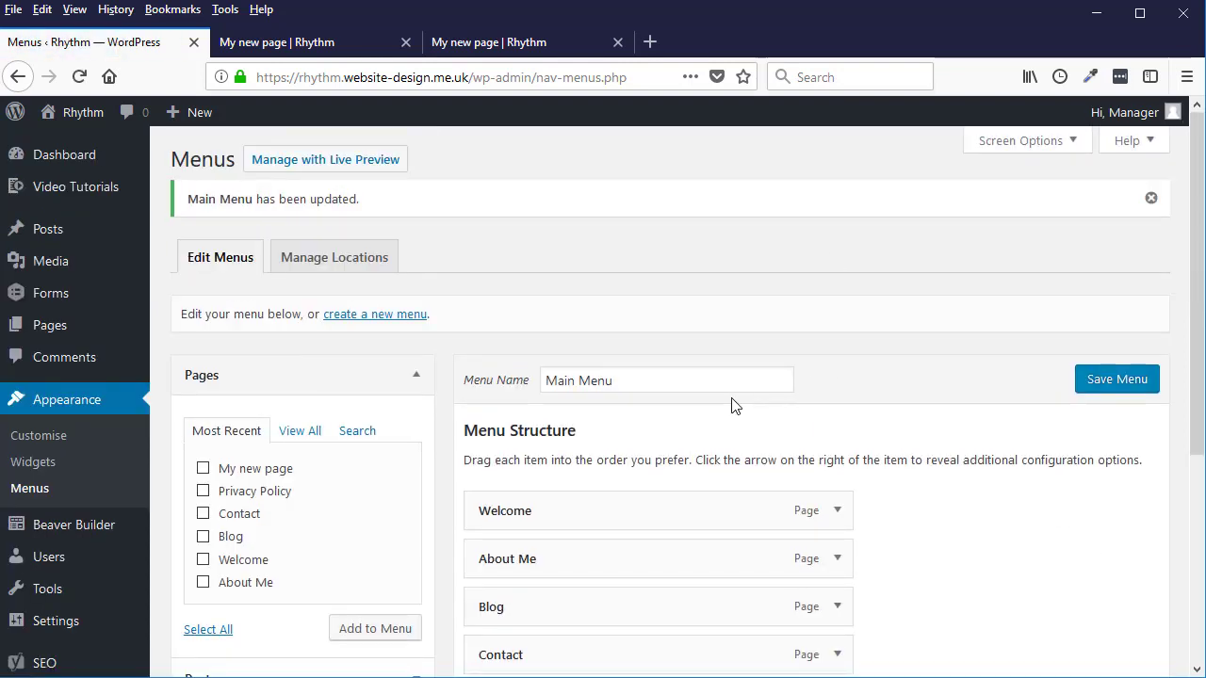
pyautogui.scroll(-2, 923, 440)
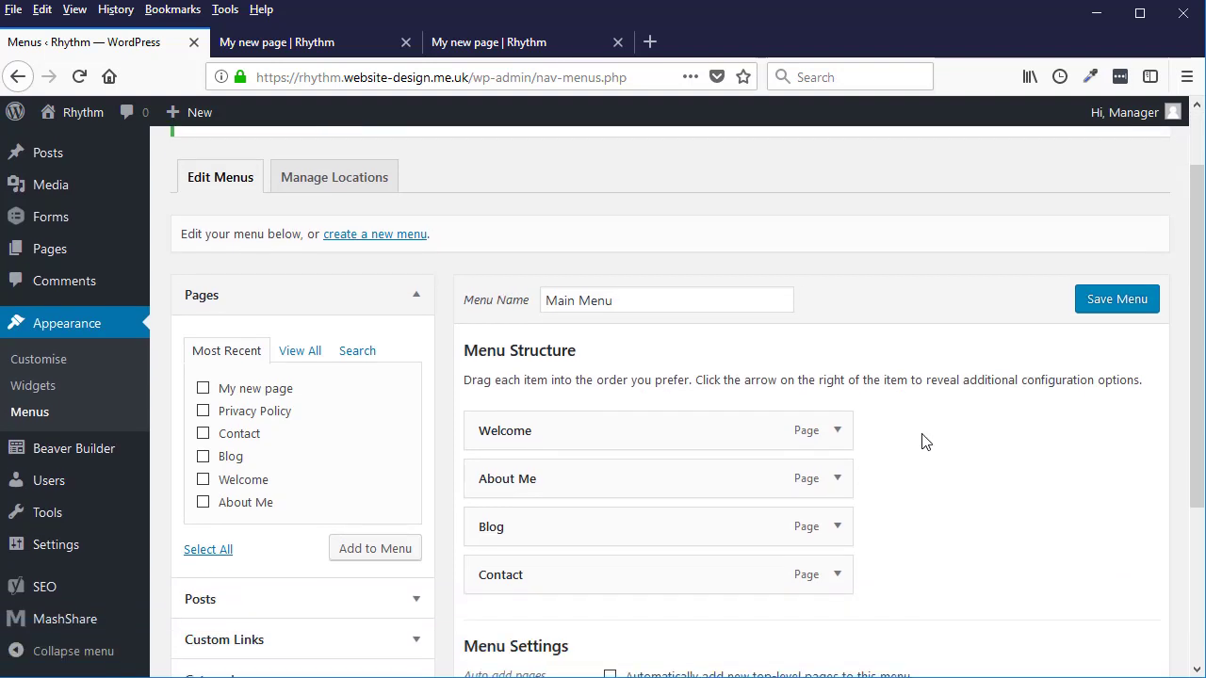